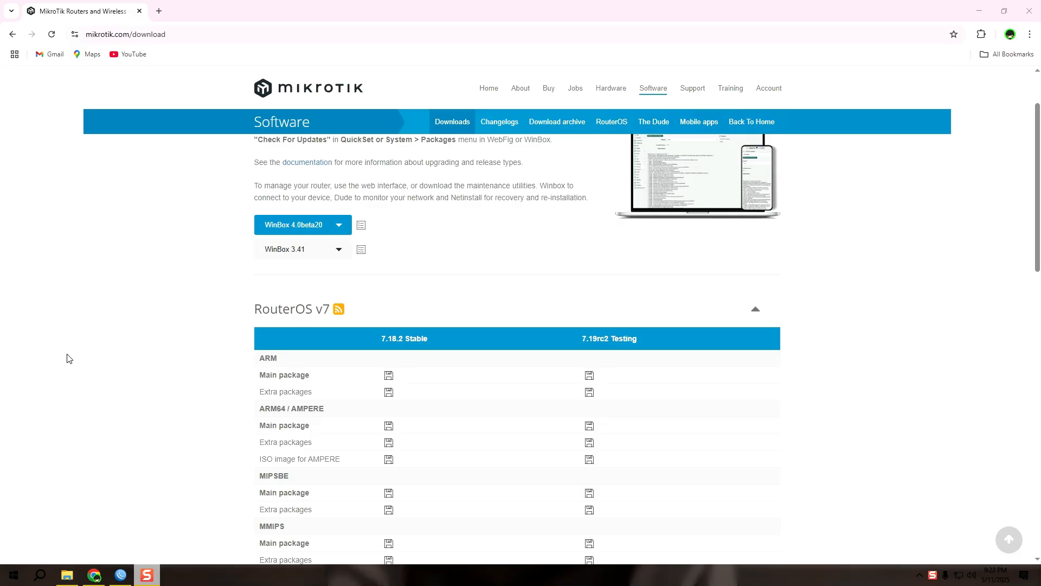
- Check the router in WinBox's neighbor list, and review the ARM section of the RouterOS v7 downloads on the MikroTik page
{"action": "left_click", "coordinate": [119, 565]}
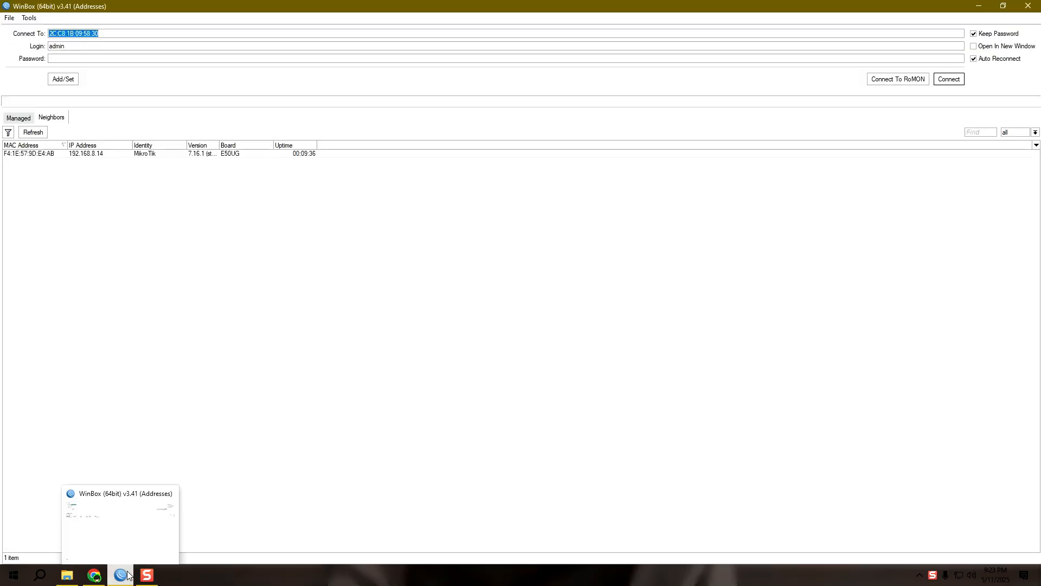
{"action": "left_click", "coordinate": [136, 528]}
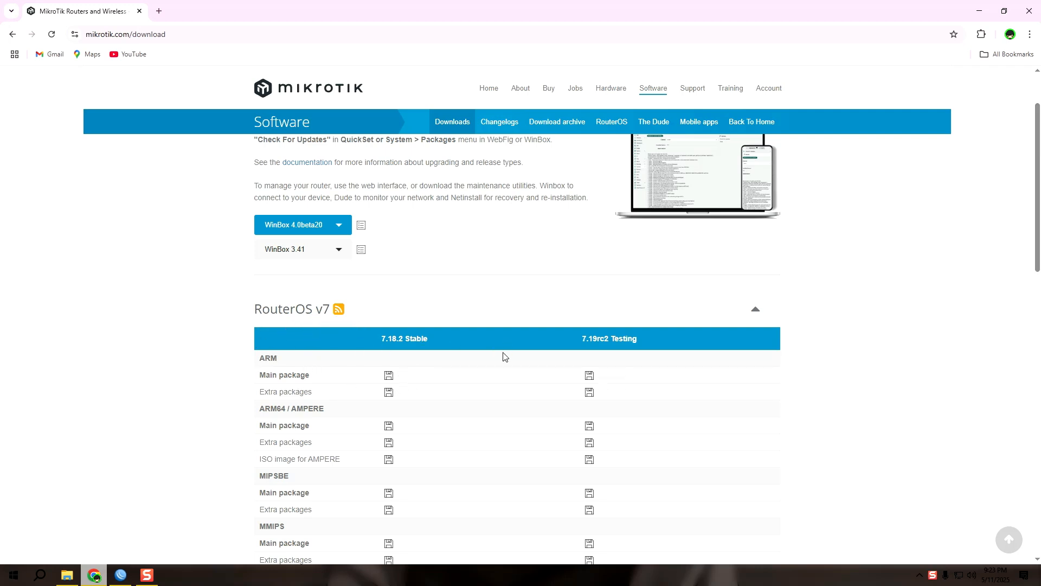
{"action": "double_click", "coordinate": [261, 359]}
{"action": "left_click", "coordinate": [280, 361]}
{"action": "left_click_drag", "start_coordinate": [1040, 174], "coordinate": [1016, 226]}
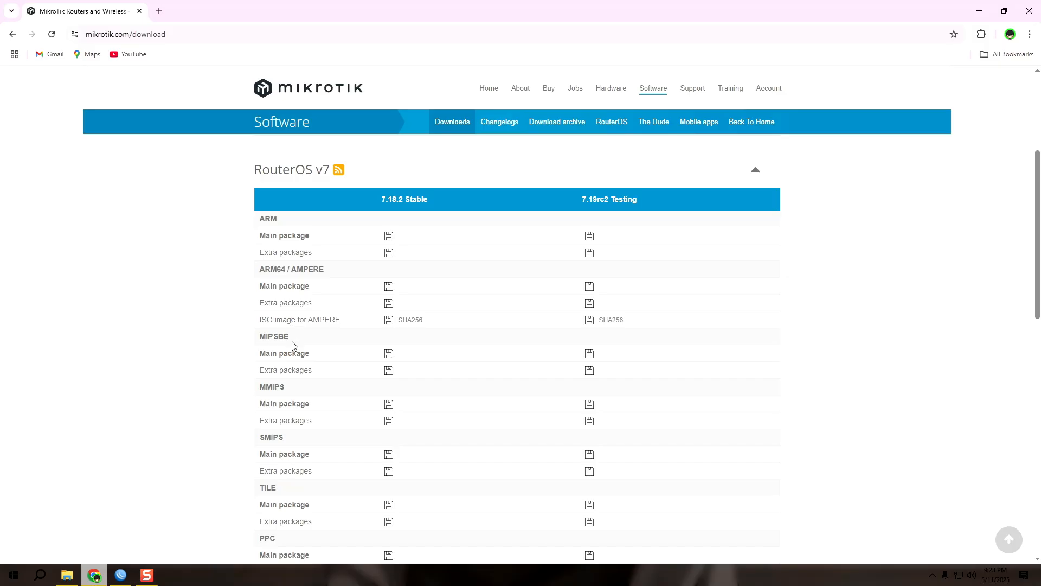
{"action": "right_click", "coordinate": [303, 391]}
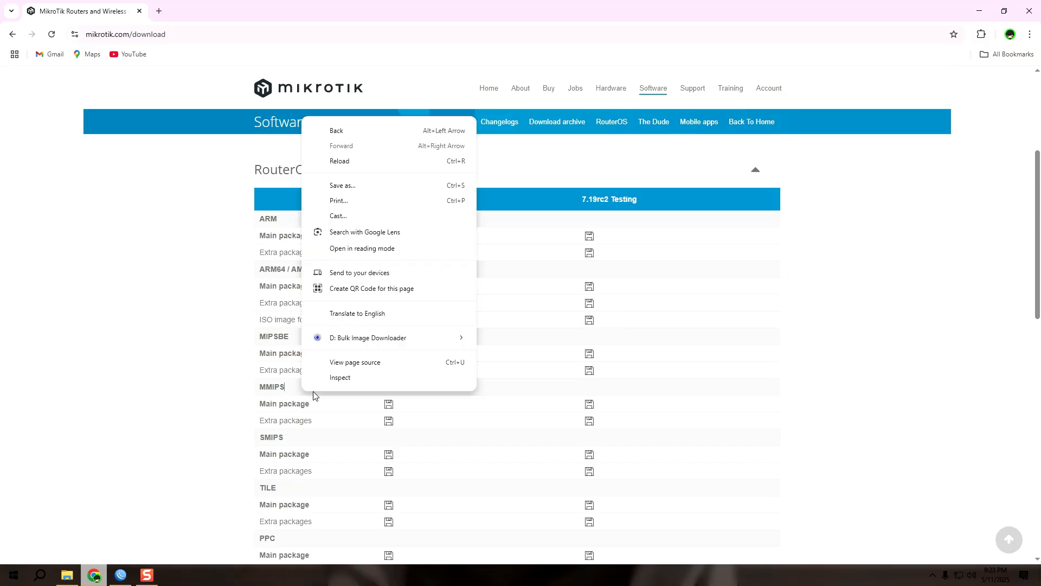
{"action": "left_click", "coordinate": [886, 361]}
{"action": "right_click", "coordinate": [885, 358]}
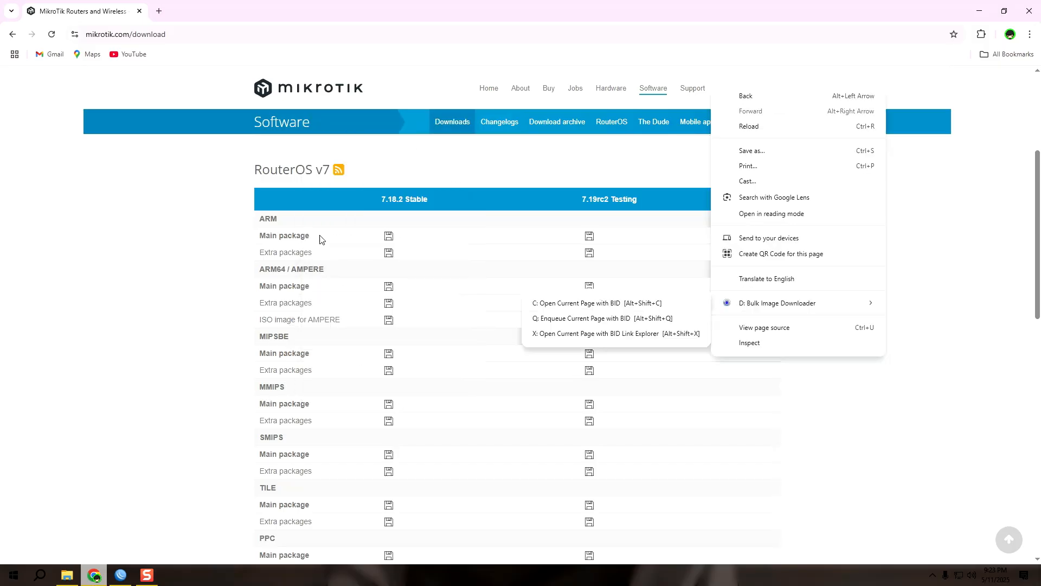
{"action": "left_click", "coordinate": [212, 222]}
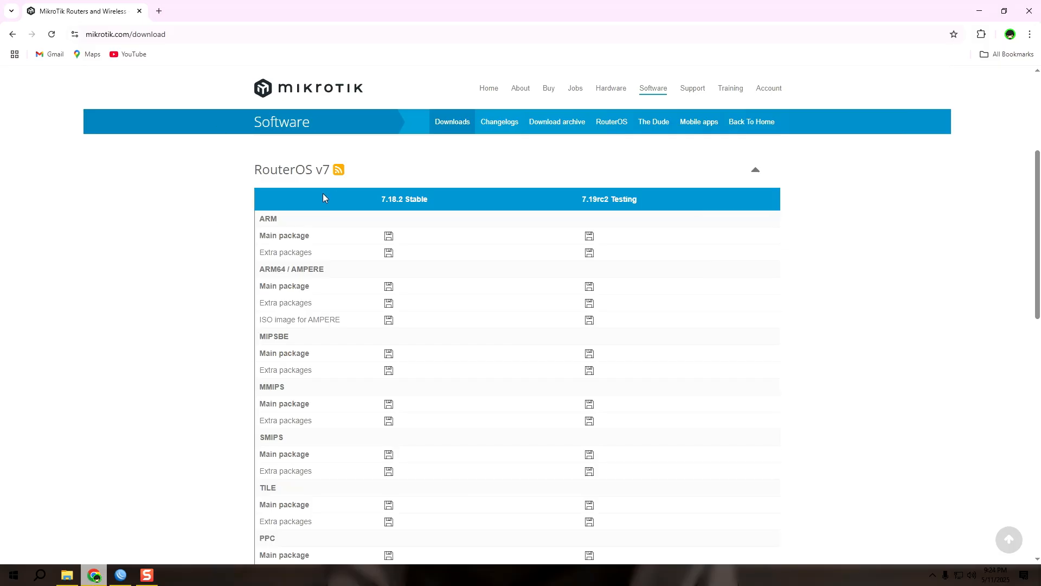
- Examine the ARM and ARM64 / AMPERE headings in the RouterOS v7 download table
{"action": "double_click", "coordinate": [261, 220]}
{"action": "left_click_drag", "start_coordinate": [259, 271], "coordinate": [347, 275]}
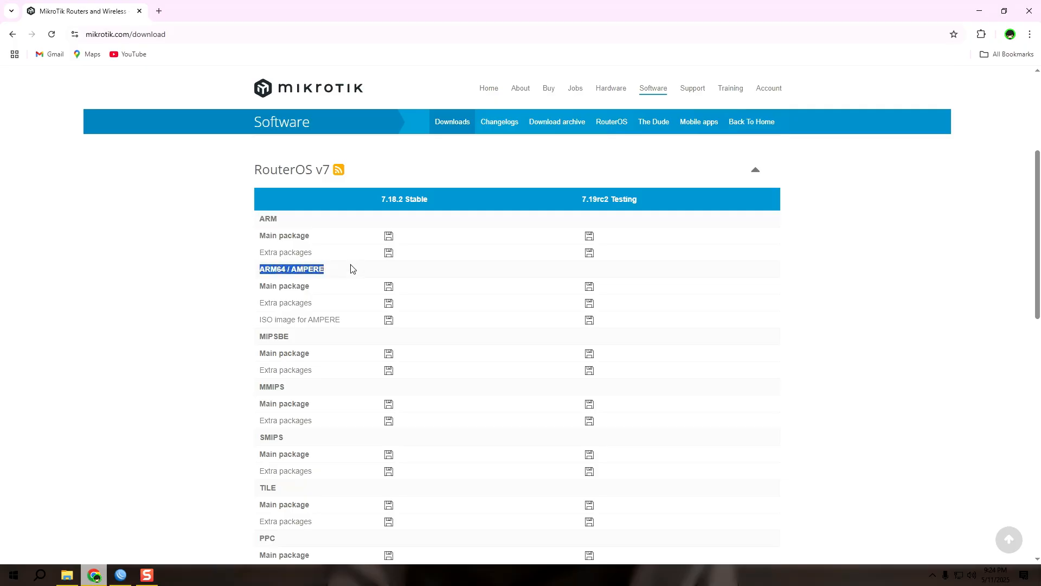
{"action": "left_click_drag", "start_coordinate": [1037, 244], "coordinate": [1036, 162]}
{"action": "left_click", "coordinate": [912, 336]}
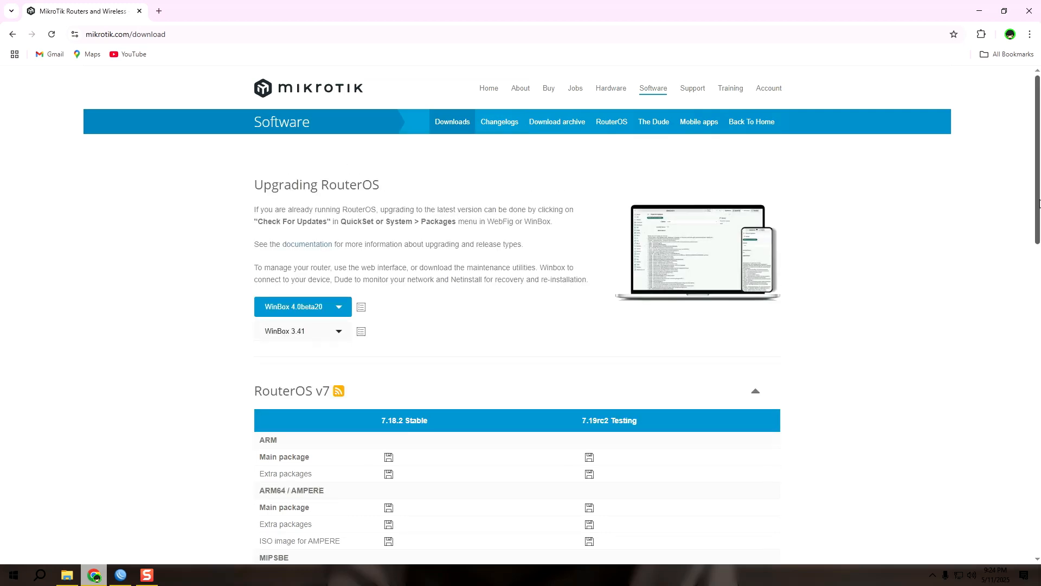
{"action": "scroll", "coordinate": [1039, 203], "scroll_direction": "down", "scroll_amount": 1}
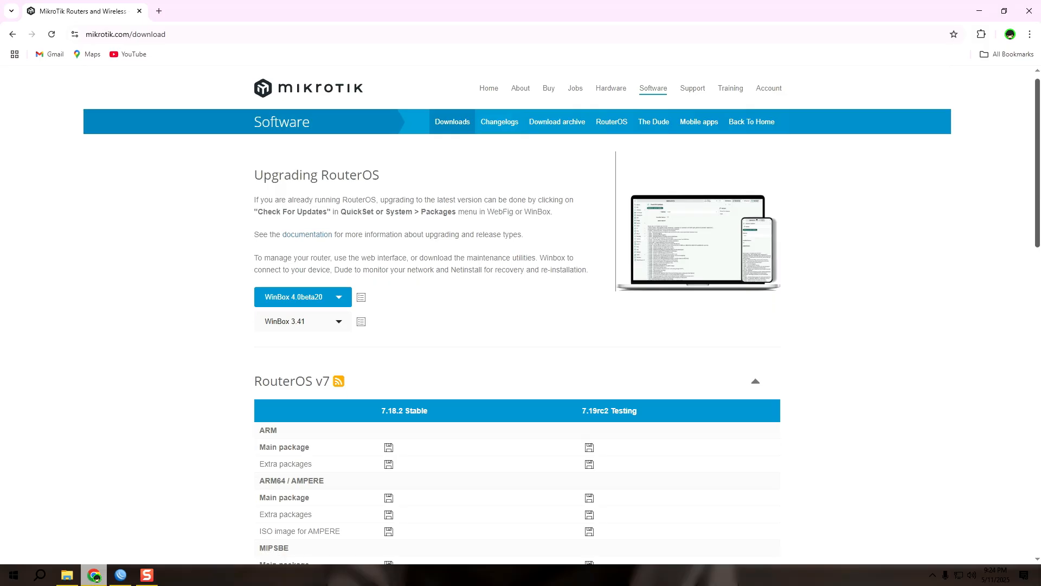
{"action": "left_click_drag", "start_coordinate": [290, 410], "coordinate": [277, 419]}
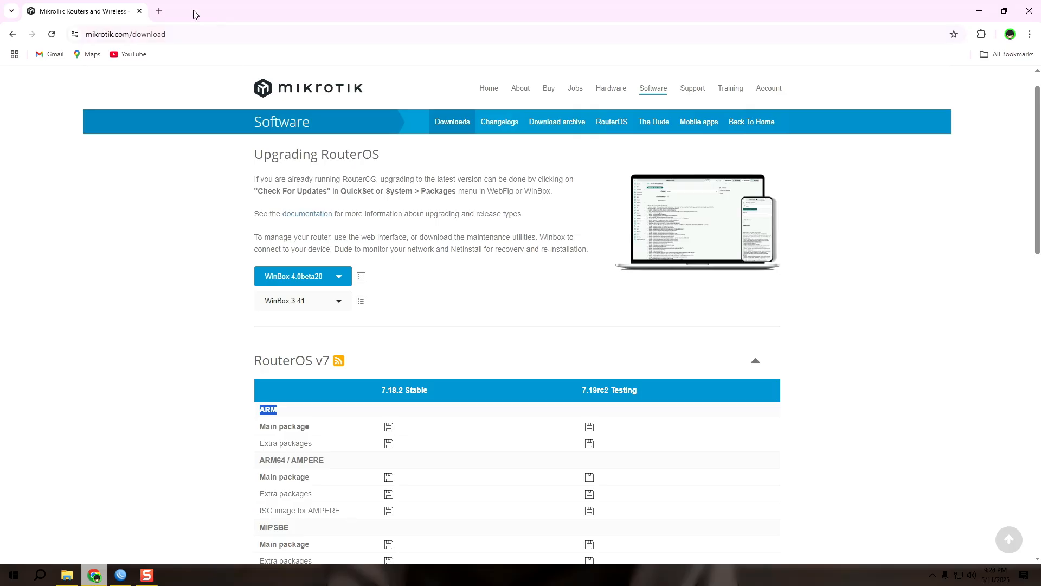
- Open mikrotikremote.com in a new browser tab and sign in with the first listed Google account
{"action": "left_click", "coordinate": [159, 11]}
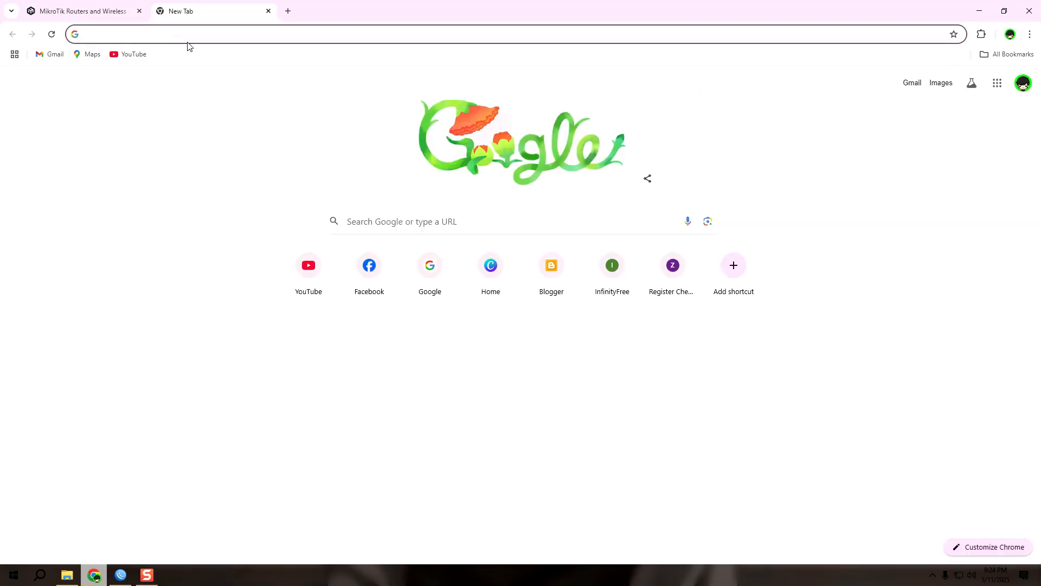
{"action": "type", "text": "re"}
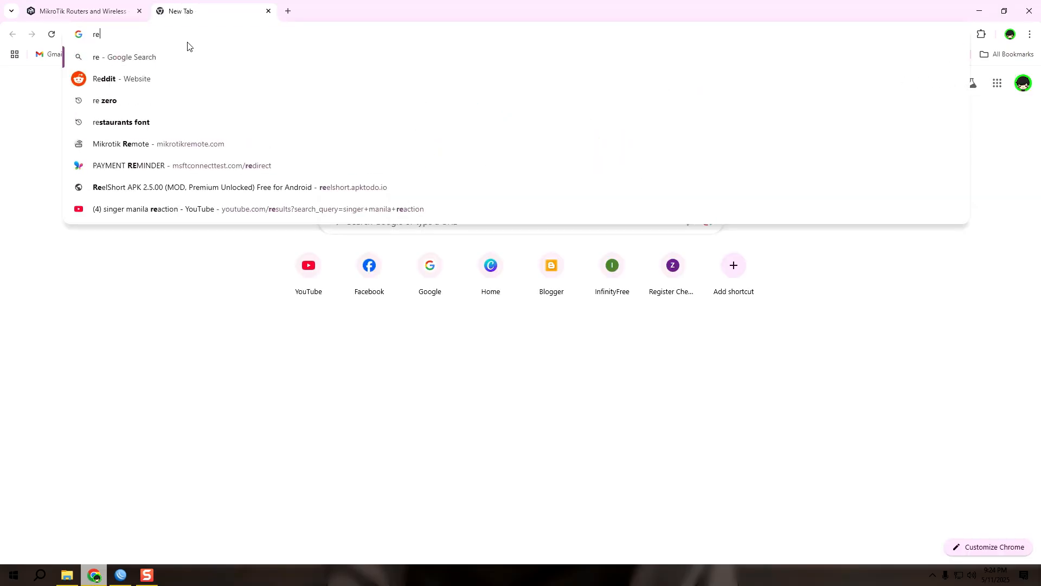
{"action": "left_click", "coordinate": [211, 146]}
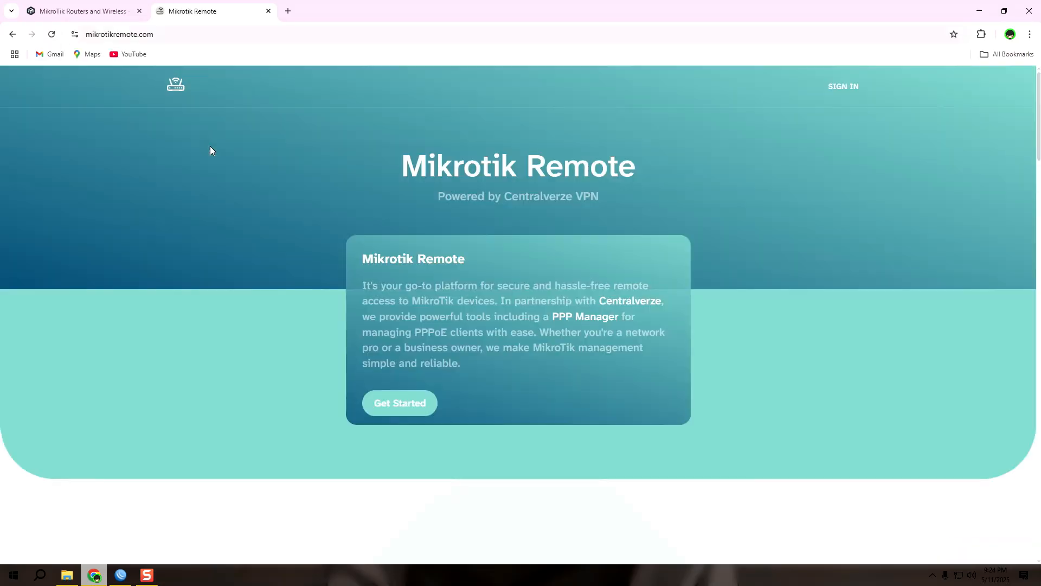
{"action": "left_click", "coordinate": [847, 87]}
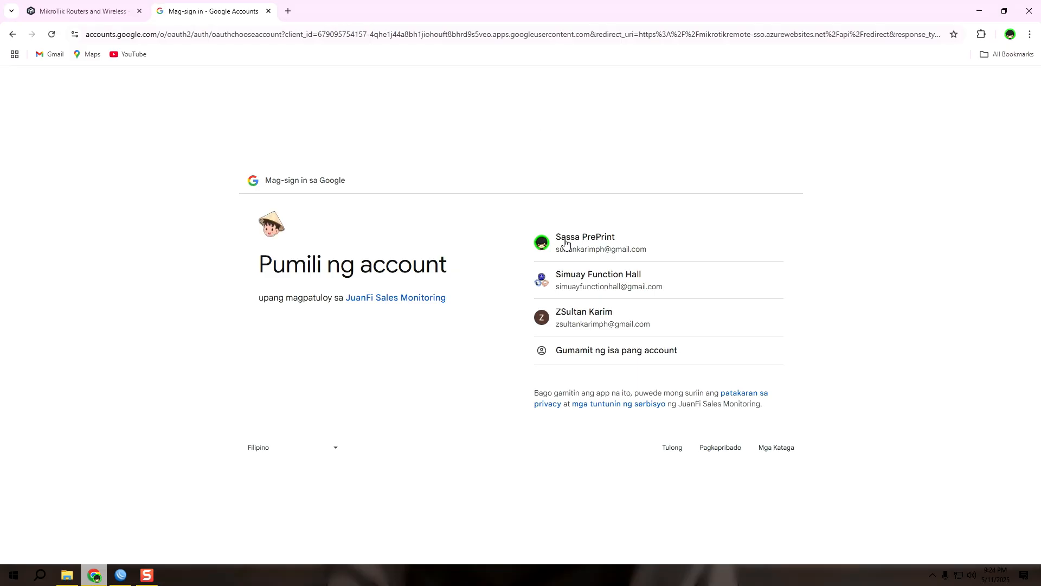
{"action": "left_click", "coordinate": [563, 242]}
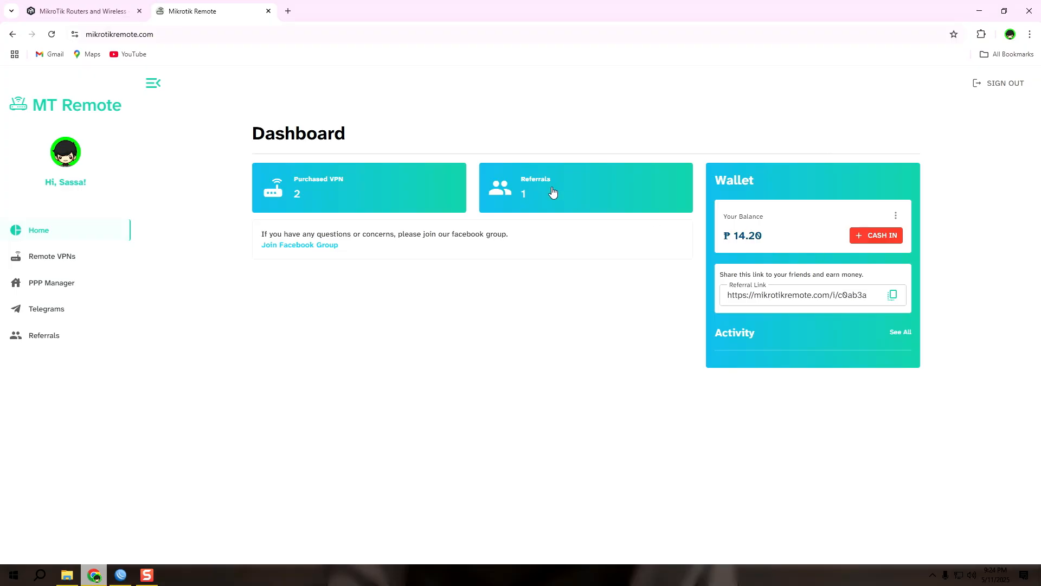
- Review the Referrals and Remote VPNs pages, open the VPN purchase form, and cancel it from the dashboard
{"action": "left_click", "coordinate": [529, 184]}
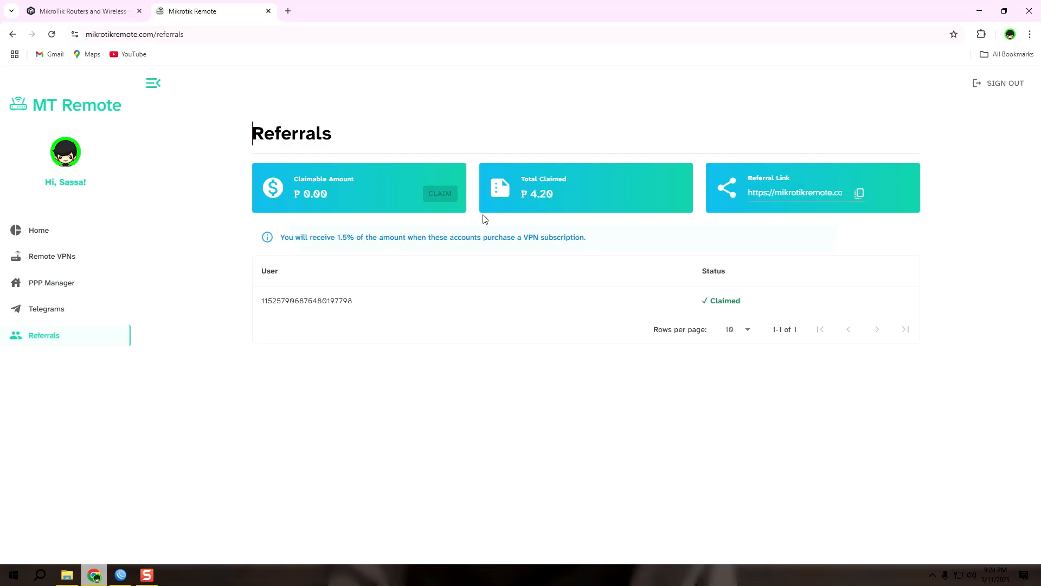
{"action": "left_click", "coordinate": [115, 265]}
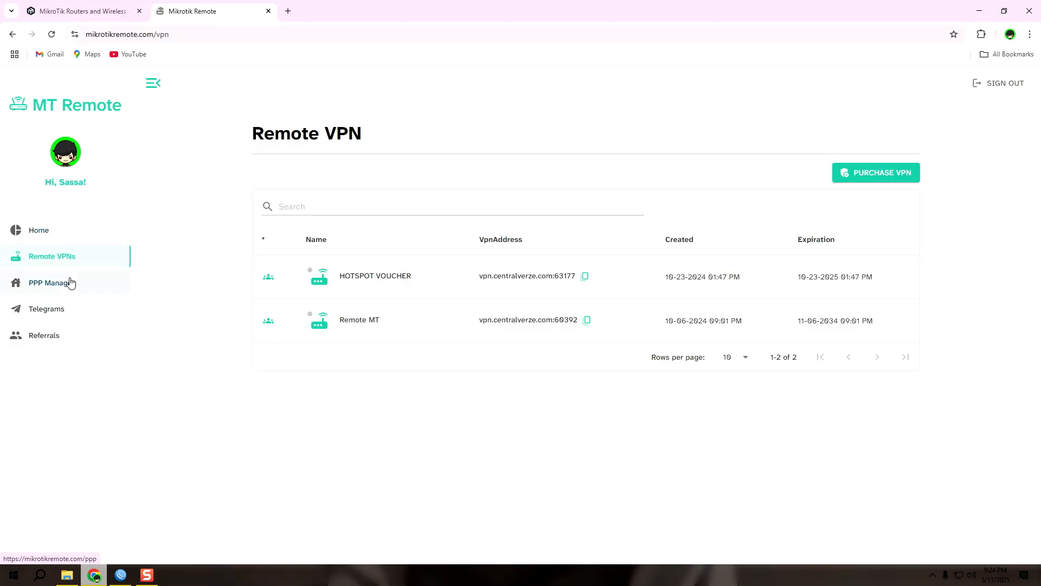
{"action": "left_click", "coordinate": [895, 172]}
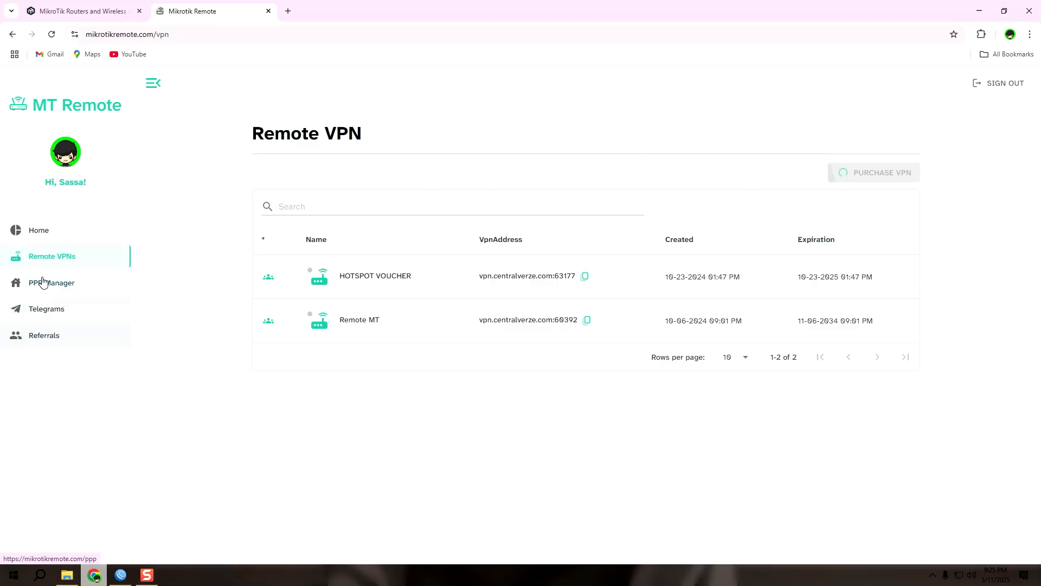
{"action": "left_click", "coordinate": [31, 228]}
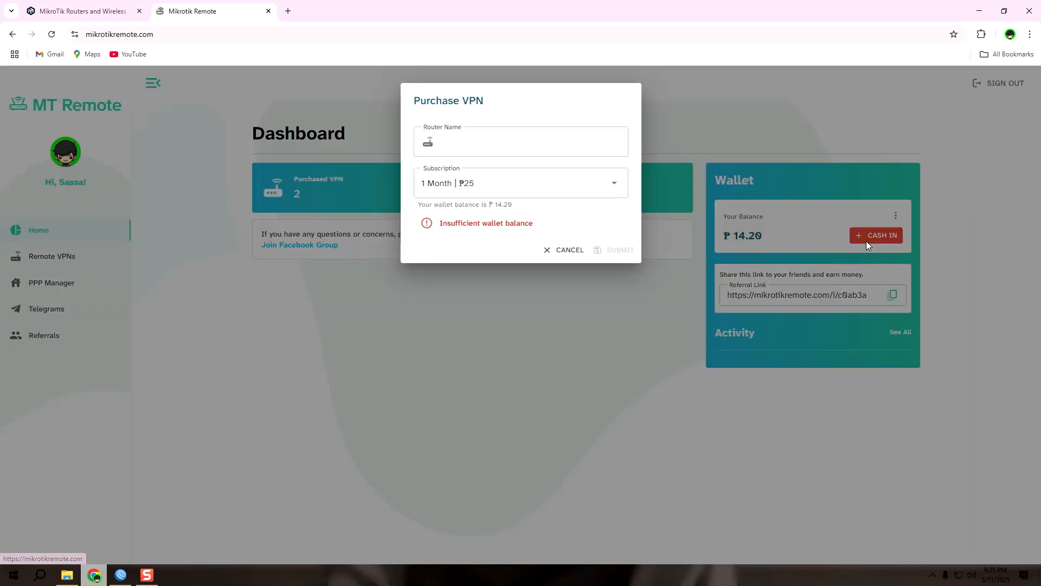
{"action": "left_click", "coordinate": [567, 251]}
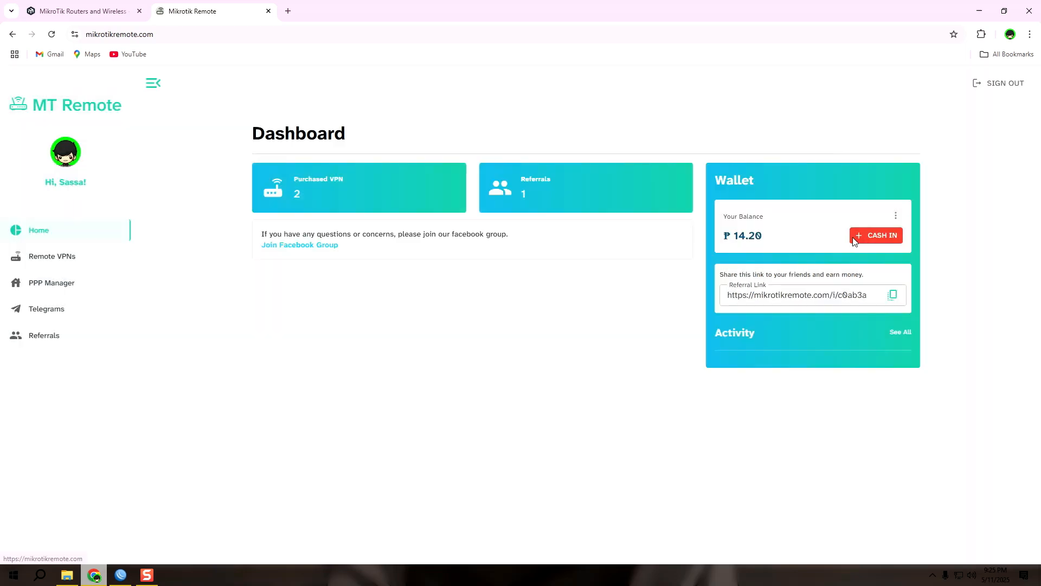
- Examine the wallet's Cash In form with its GCash number, reference number and amount fields, and cancel it
{"action": "left_click", "coordinate": [863, 236]}
{"action": "left_click_drag", "start_coordinate": [480, 142], "coordinate": [393, 138]}
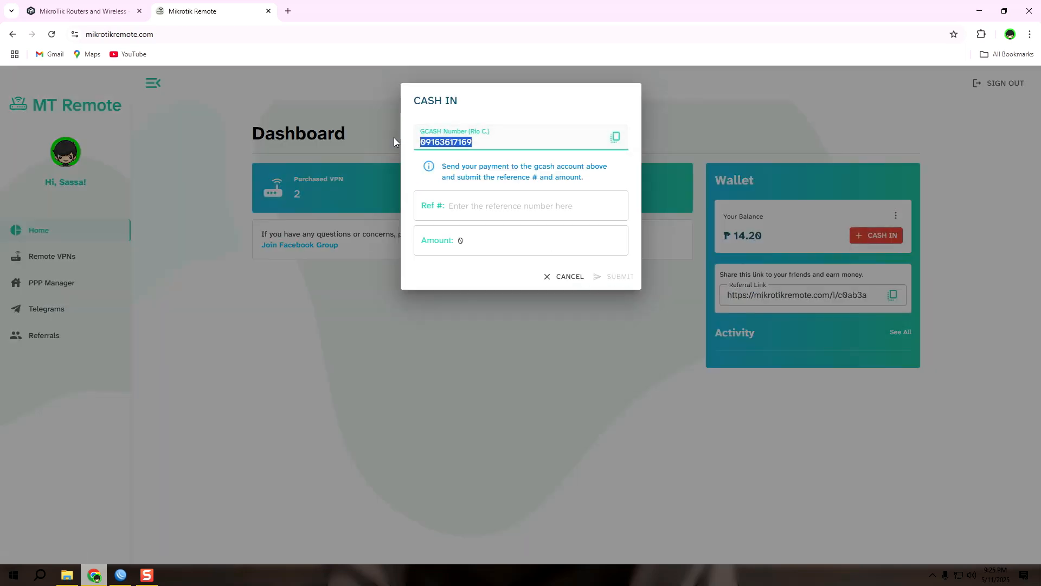
{"action": "left_click", "coordinate": [471, 212]}
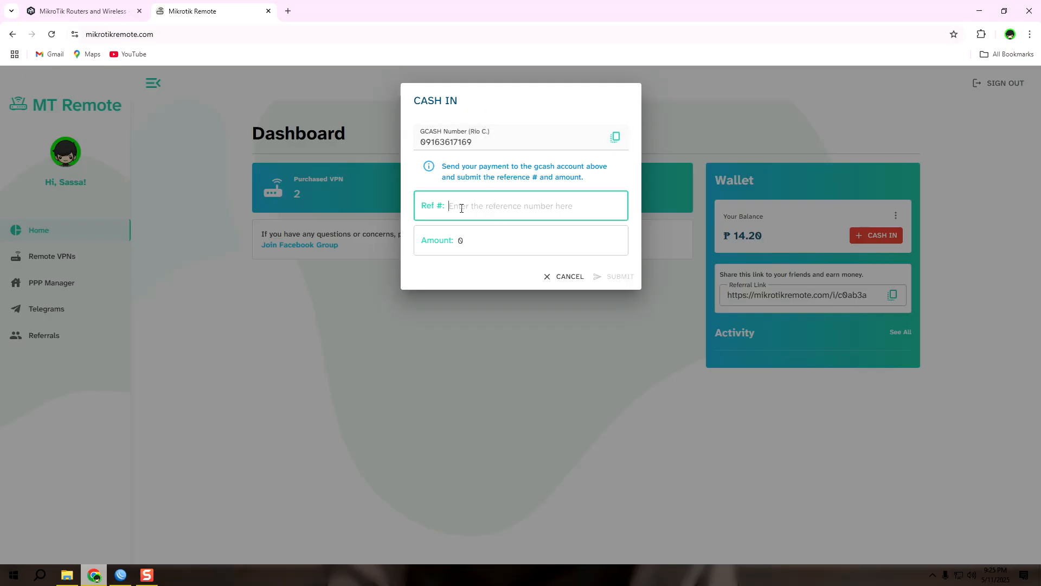
{"action": "left_click", "coordinate": [494, 241]}
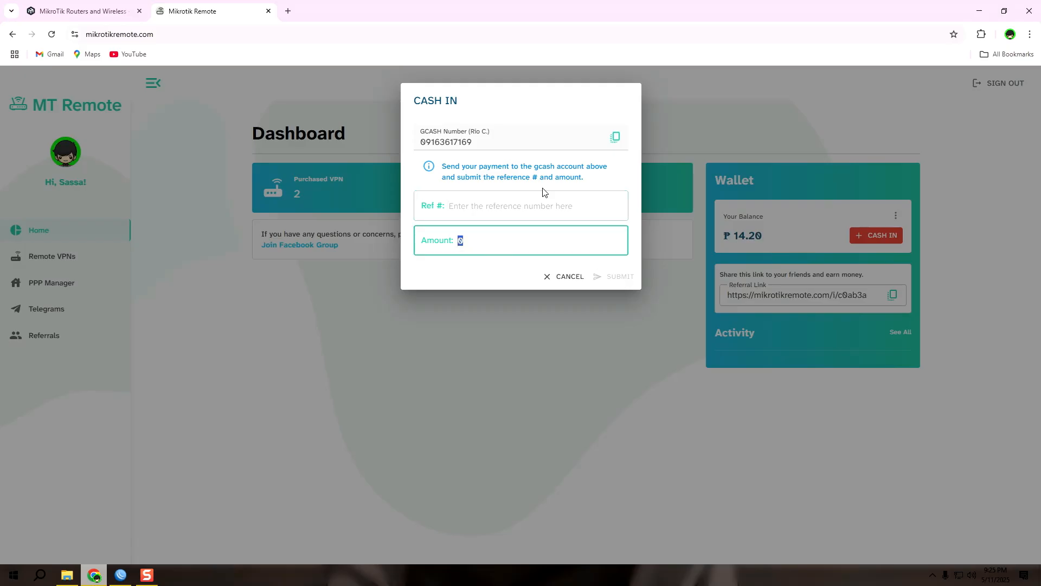
{"action": "left_click", "coordinate": [577, 278]}
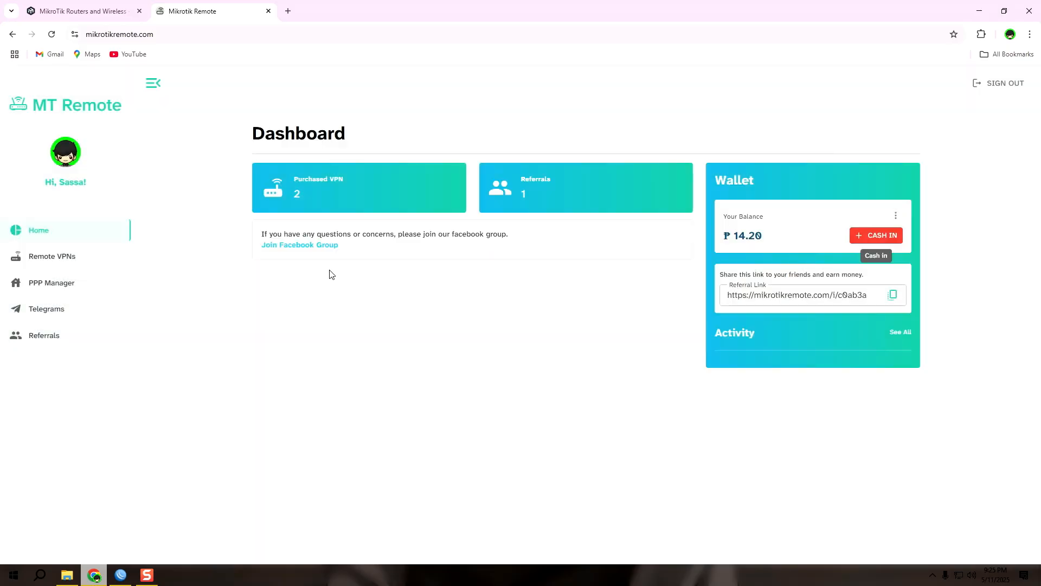
- Examine the subscription options for purchasing a new Remote VPN, and cancel the purchase form
{"action": "left_click", "coordinate": [79, 260]}
{"action": "left_click", "coordinate": [884, 172]}
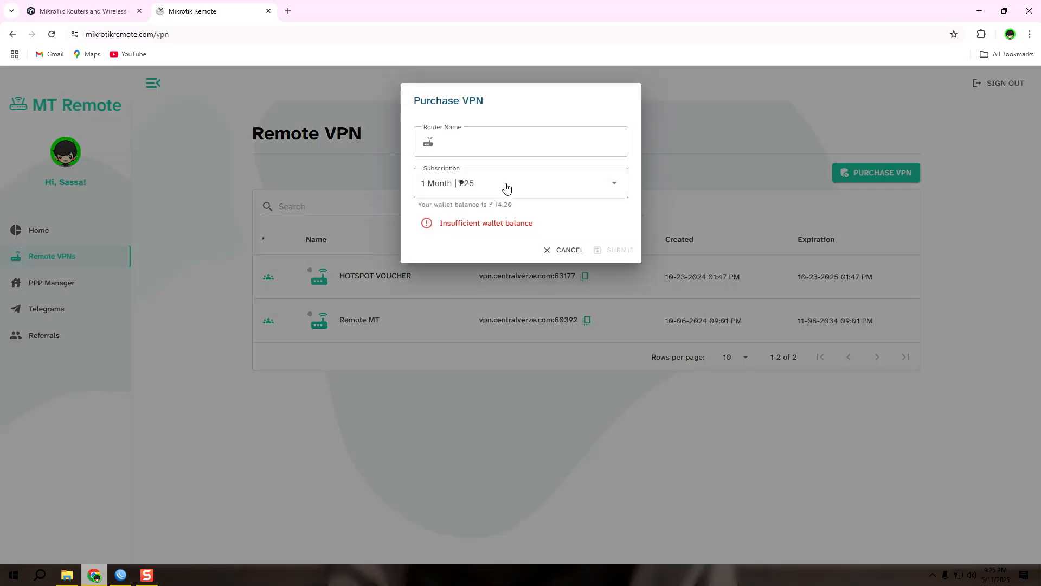
{"action": "left_click", "coordinate": [507, 187]}
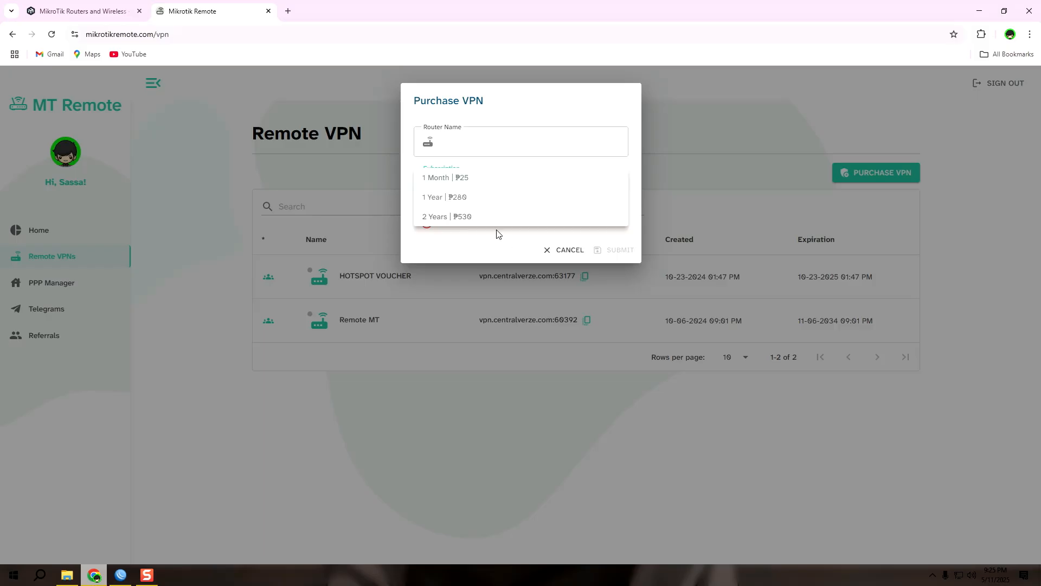
{"action": "left_click", "coordinate": [560, 255]}
{"action": "left_click", "coordinate": [559, 255]}
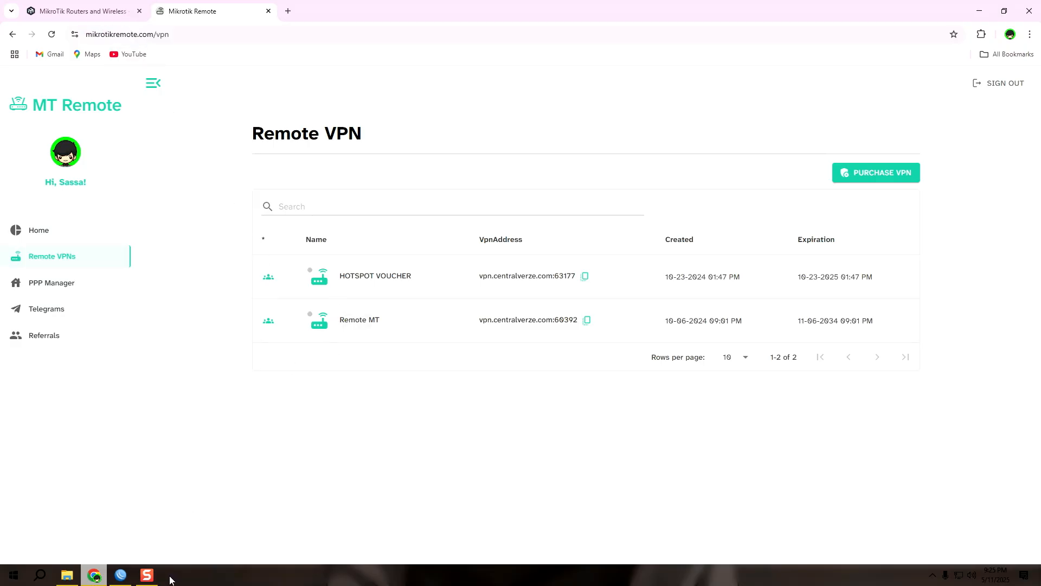
- Search Google for "zerotier" in the Mikrotik Remote browser tab and open the official ZeroTier website
{"action": "left_click", "coordinate": [121, 575]}
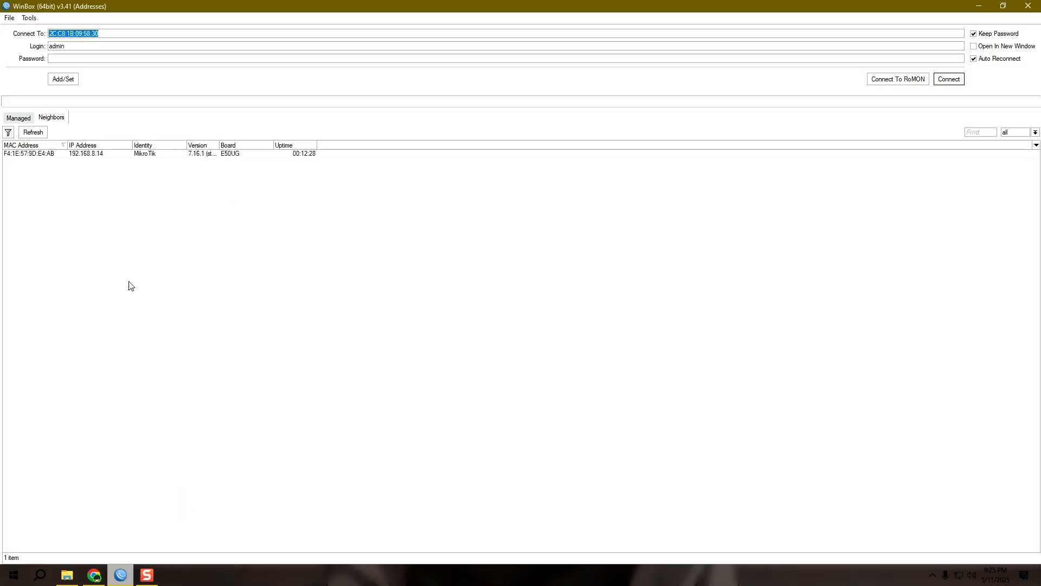
{"action": "left_click", "coordinate": [120, 575]}
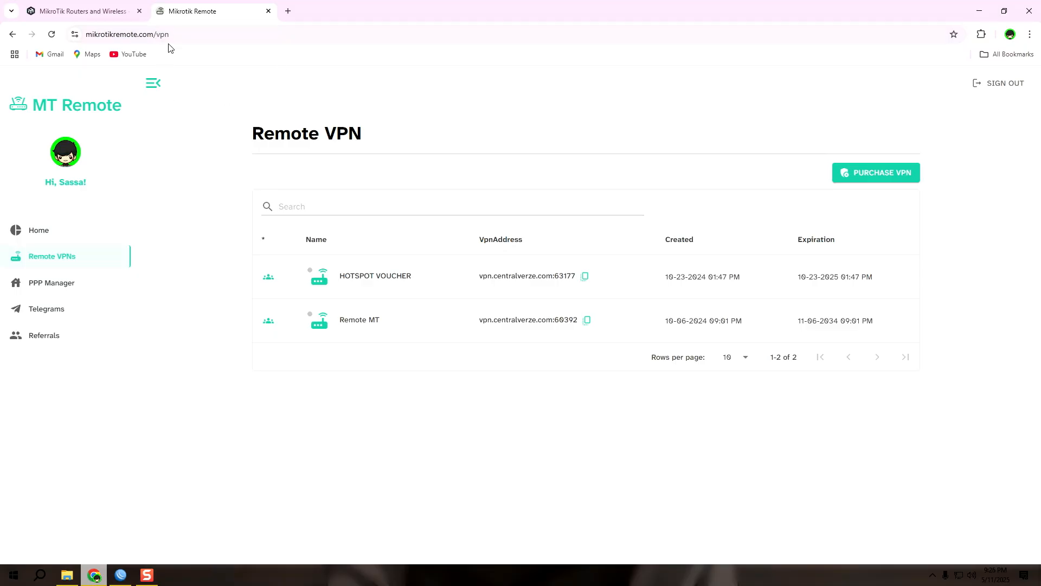
{"action": "left_click", "coordinate": [242, 40]}
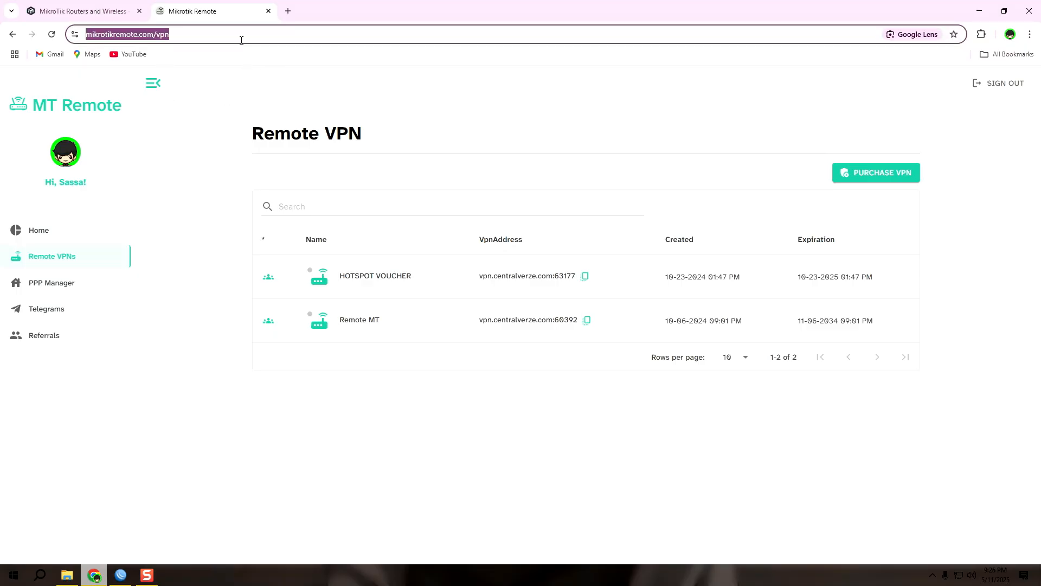
{"action": "type", "text": "zerotier"}
{"action": "key", "text": "Return"}
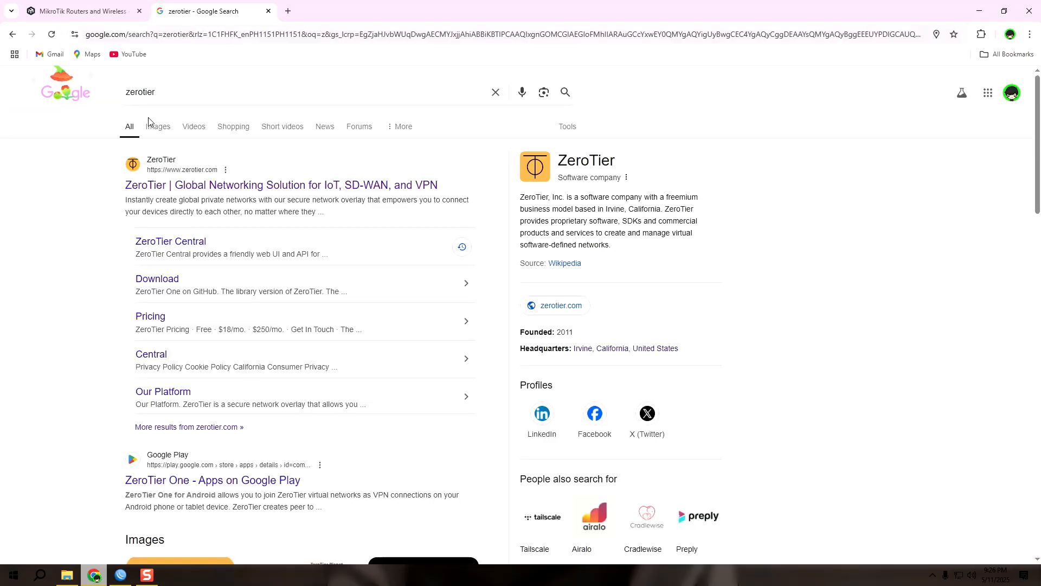
{"action": "left_click", "coordinate": [225, 187]}
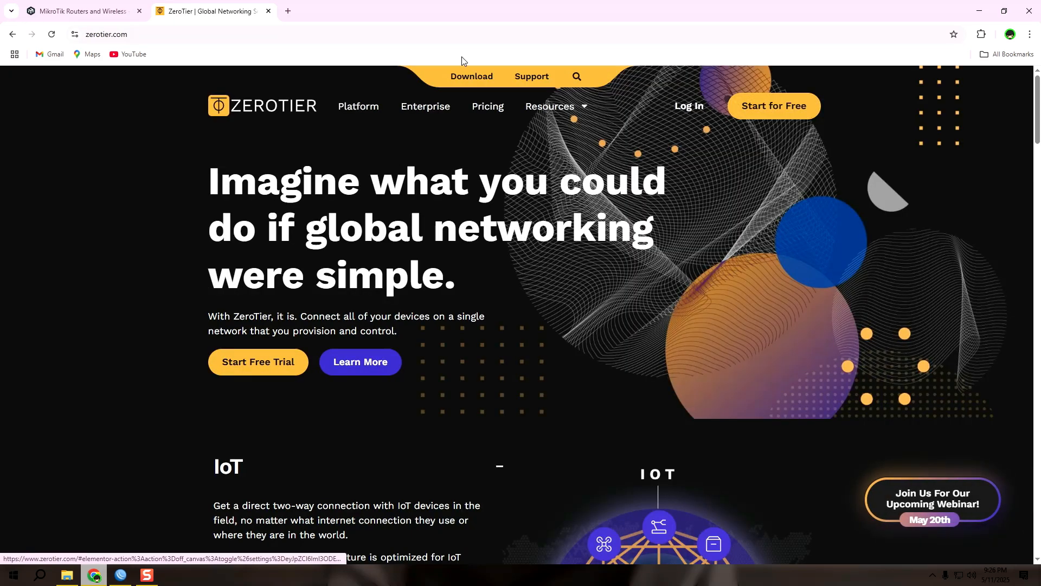
- Recheck the neighbor list in WinBox, return to the browser, and open the ZeroTier log-in page
{"action": "left_click", "coordinate": [121, 575]}
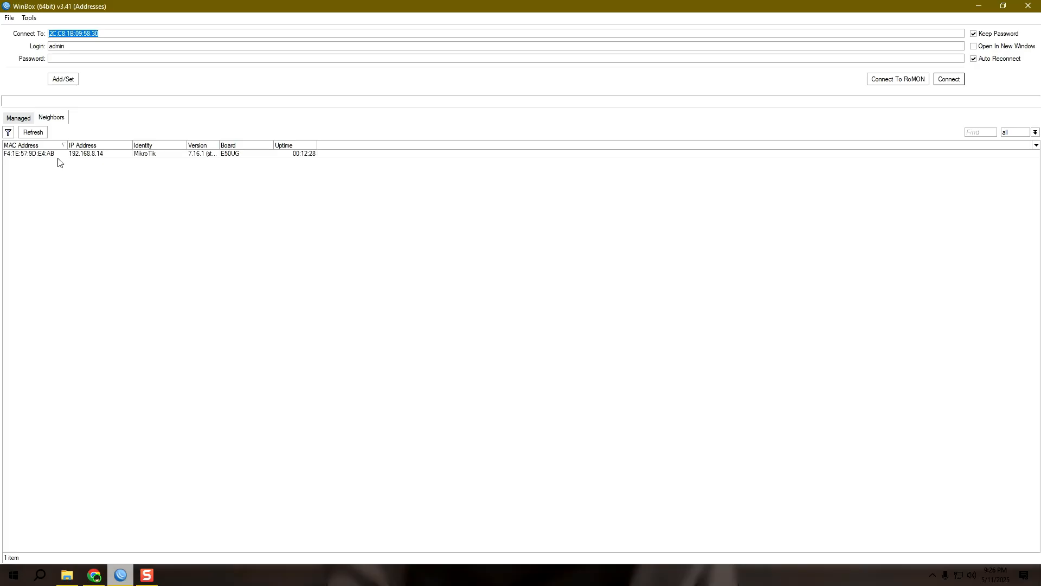
{"action": "left_click", "coordinate": [125, 576]}
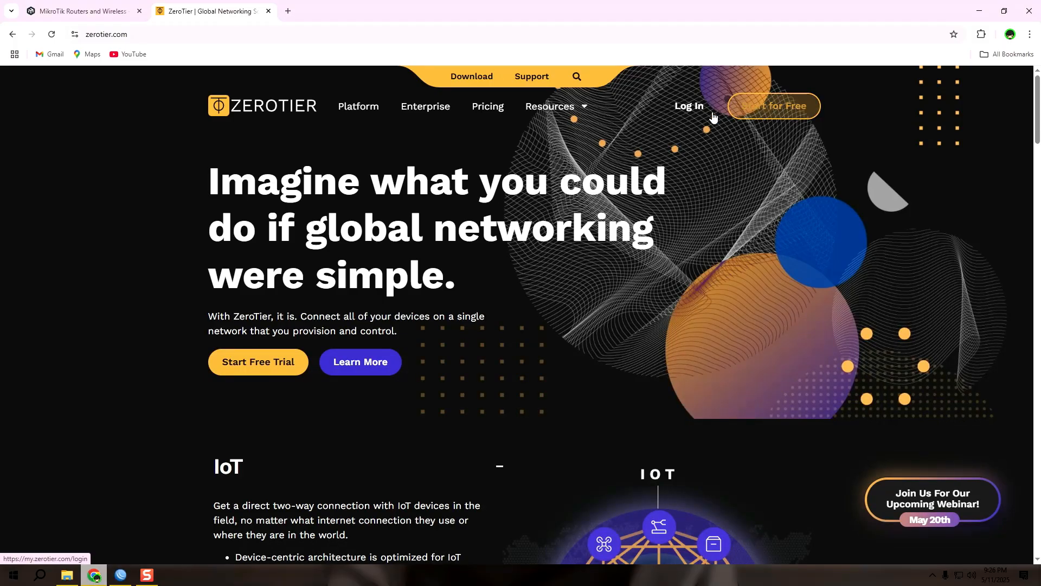
{"action": "left_click", "coordinate": [689, 106]}
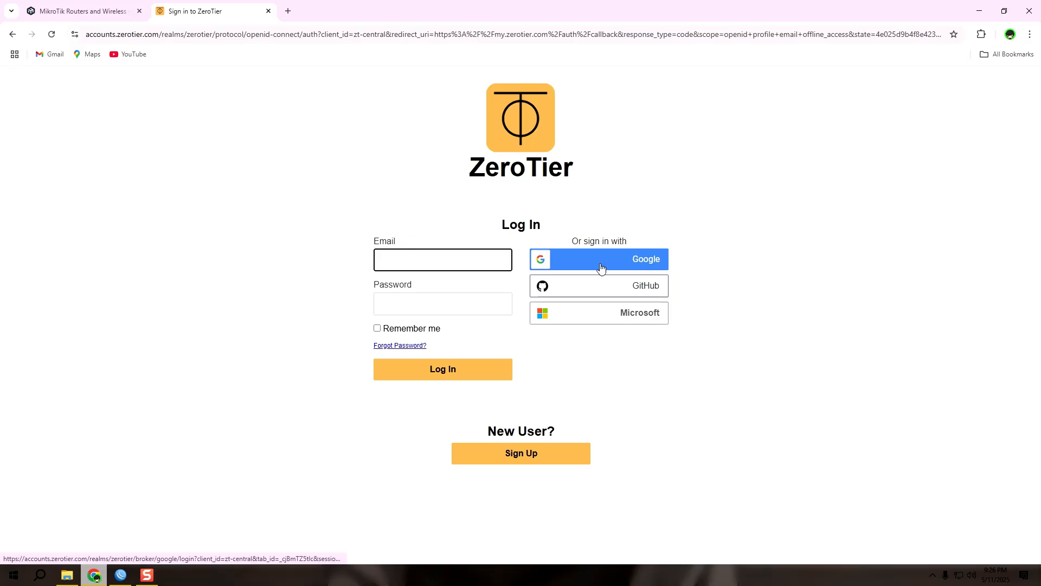
- Sign in to ZeroTier with Google, choosing the first account in the account list
{"action": "left_click", "coordinate": [600, 261]}
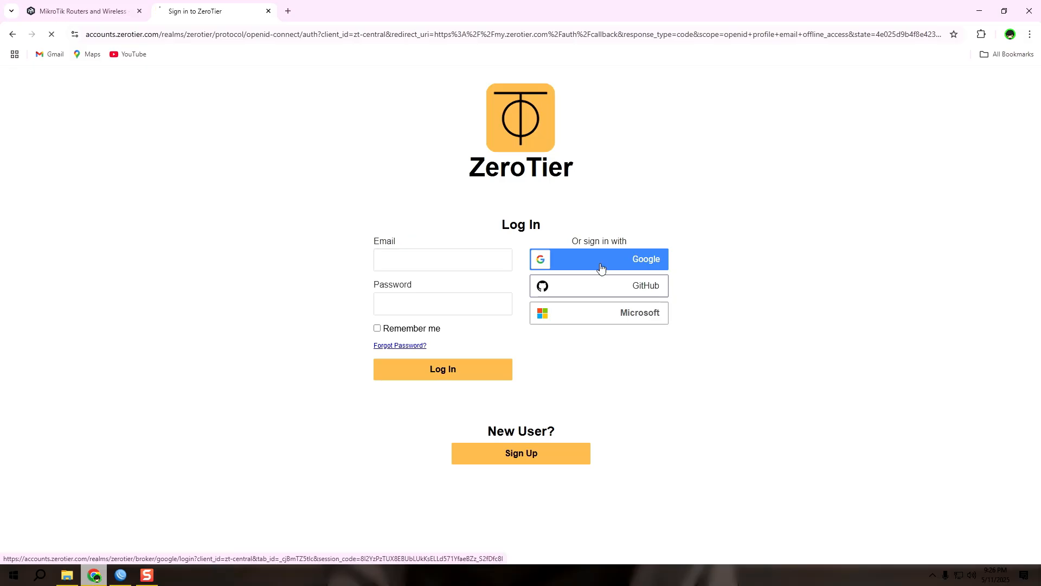
{"action": "right_click", "coordinate": [601, 267]}
{"action": "left_click", "coordinate": [558, 265]}
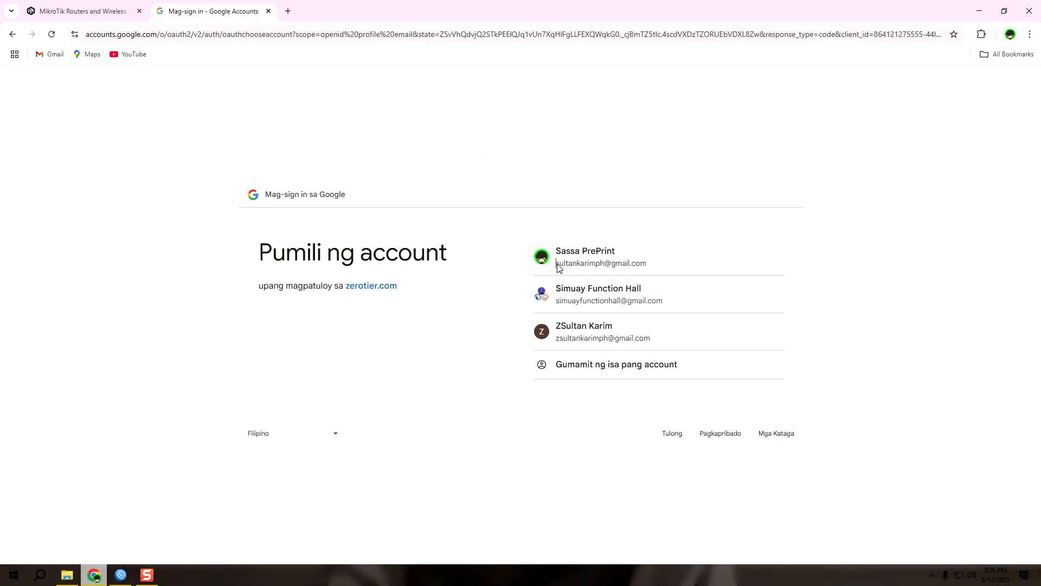
{"action": "left_click", "coordinate": [558, 265]}
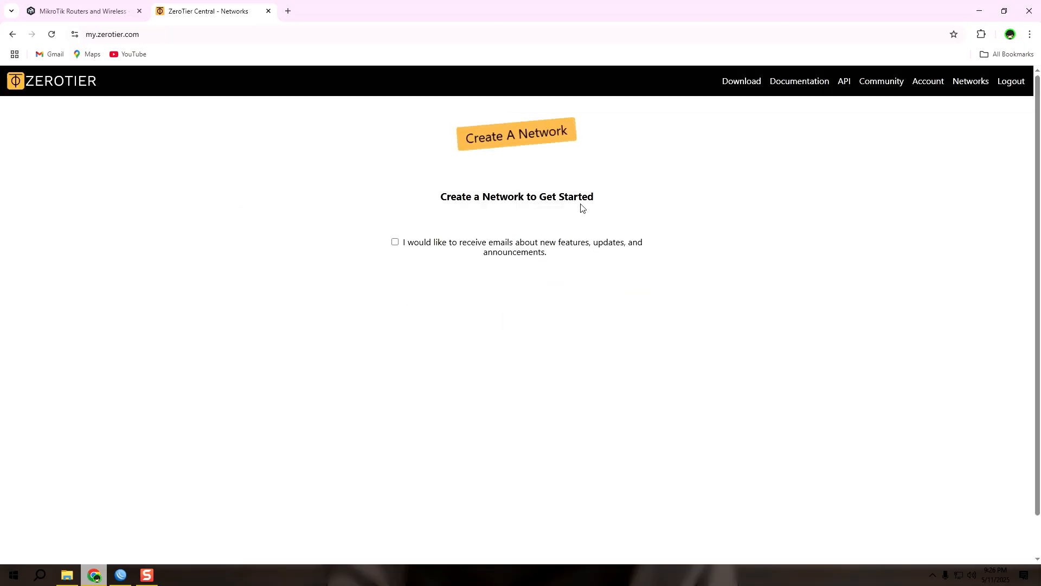
- Create a new ZeroTier network, open it, and rename it to SassaPrePrint in its basic settings
{"action": "left_click", "coordinate": [542, 139]}
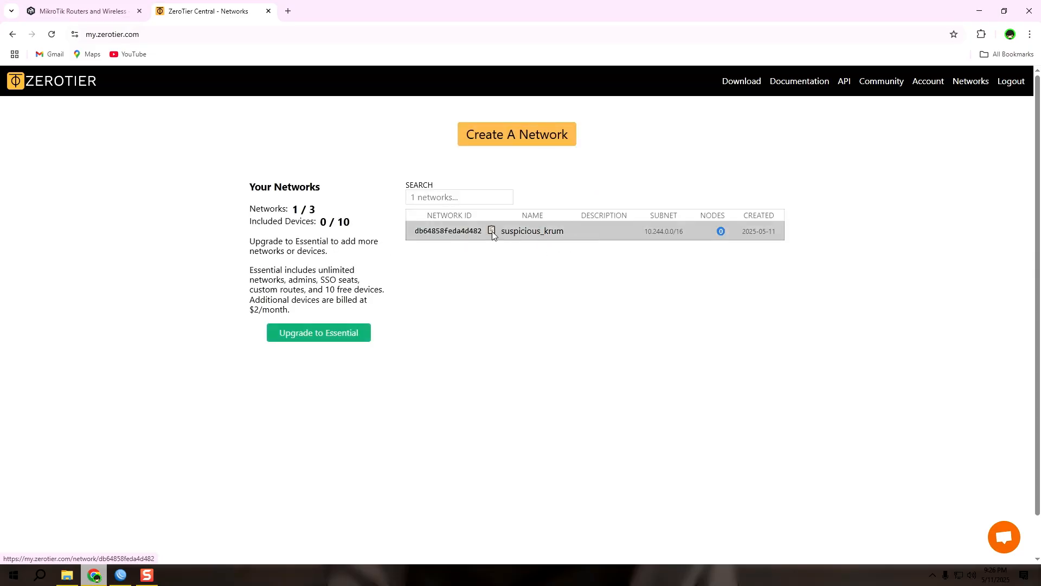
{"action": "left_click", "coordinate": [523, 238]}
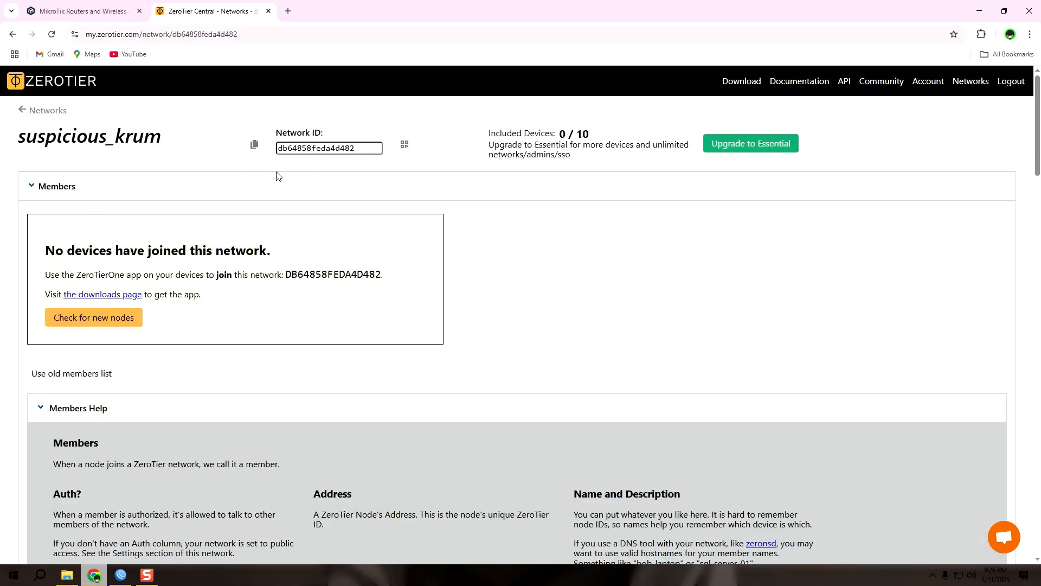
{"action": "scroll", "coordinate": [850, 266], "scroll_direction": "down", "scroll_amount": 10}
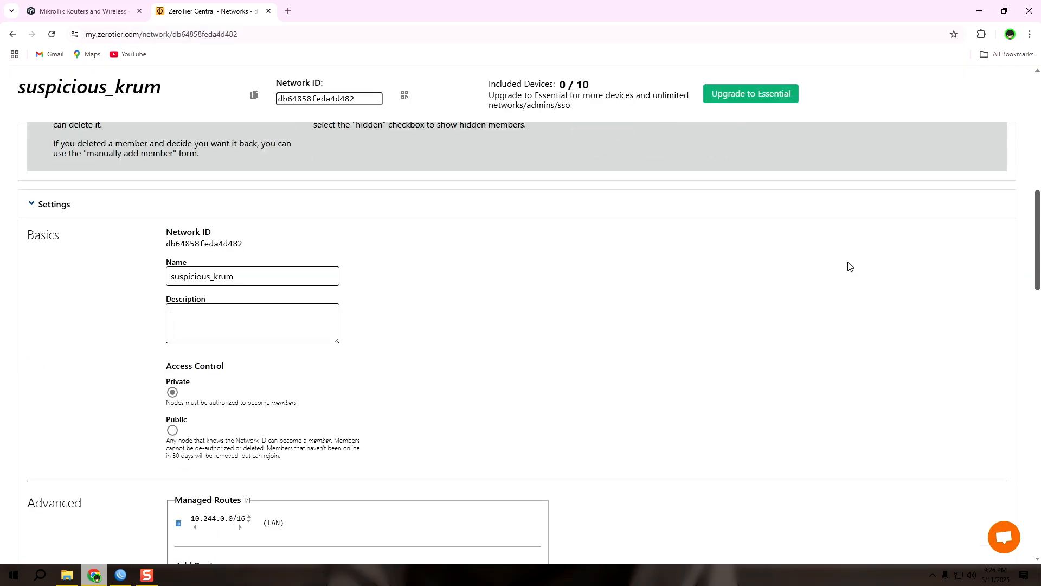
{"action": "left_click_drag", "start_coordinate": [278, 278], "coordinate": [122, 288]}
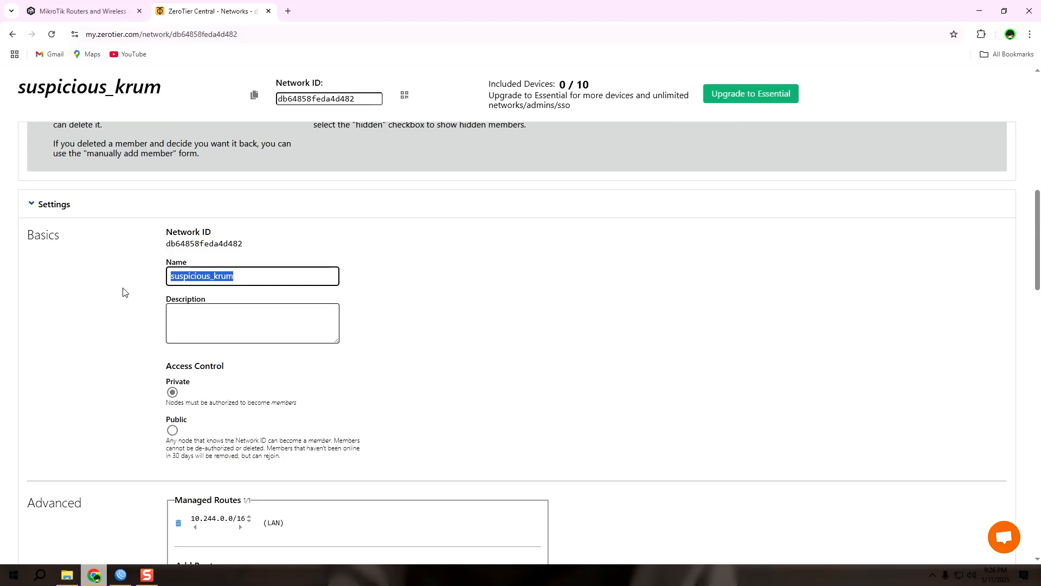
{"action": "type", "text": "Sa"}
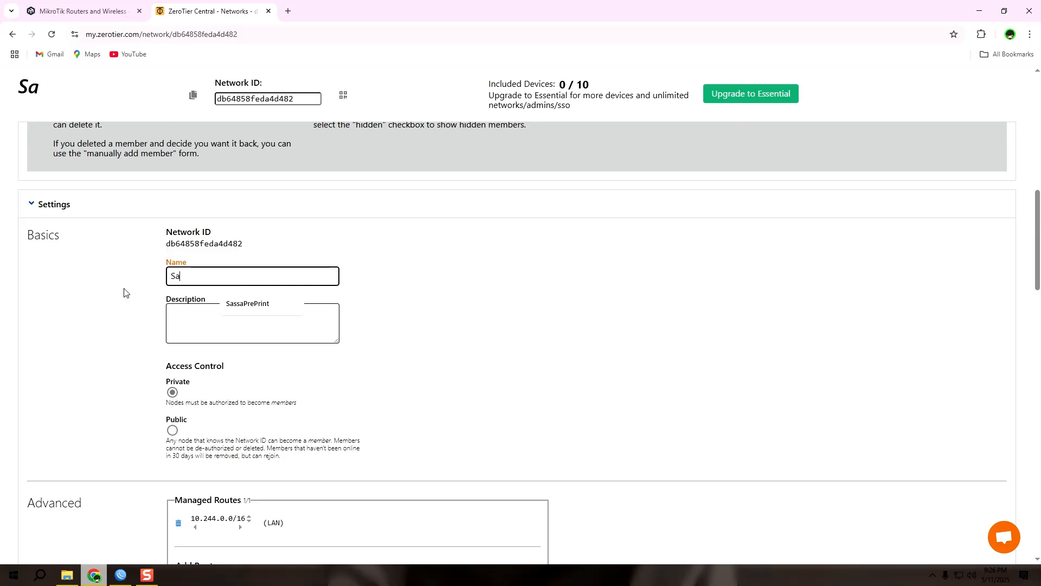
{"action": "left_click", "coordinate": [255, 305]}
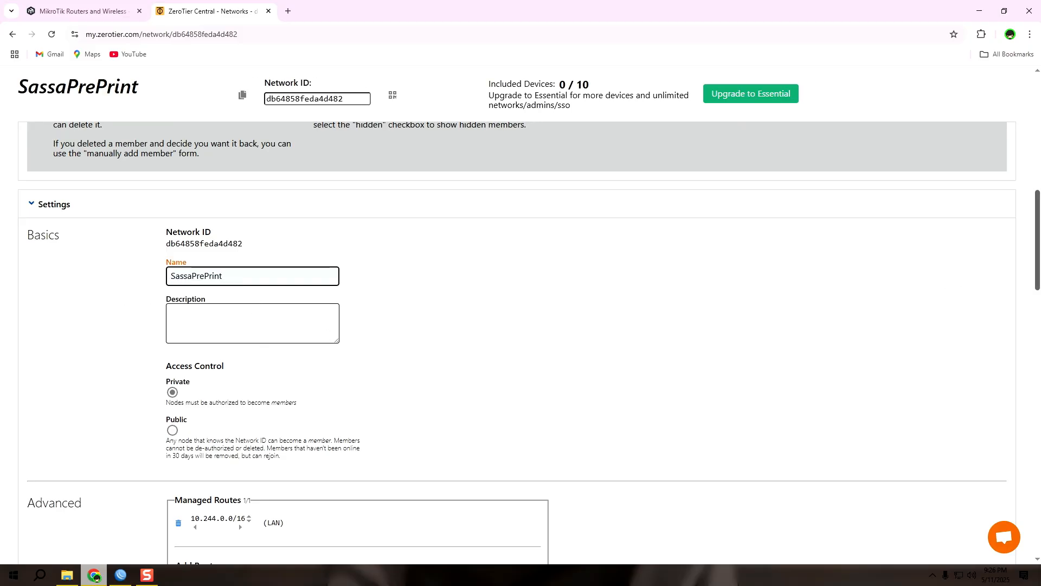
{"action": "left_click_drag", "start_coordinate": [1037, 227], "coordinate": [1038, 191]}
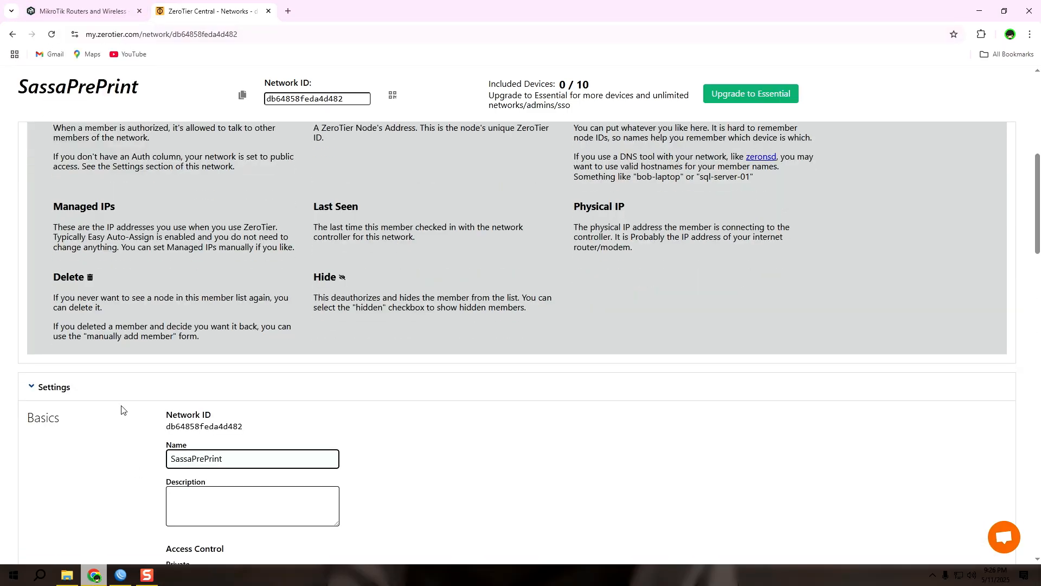
- Switch to WinBox, enter the router's login password, and connect to the E50UG router in the neighbor list
{"action": "left_click", "coordinate": [120, 575]}
{"action": "left_click", "coordinate": [81, 59]}
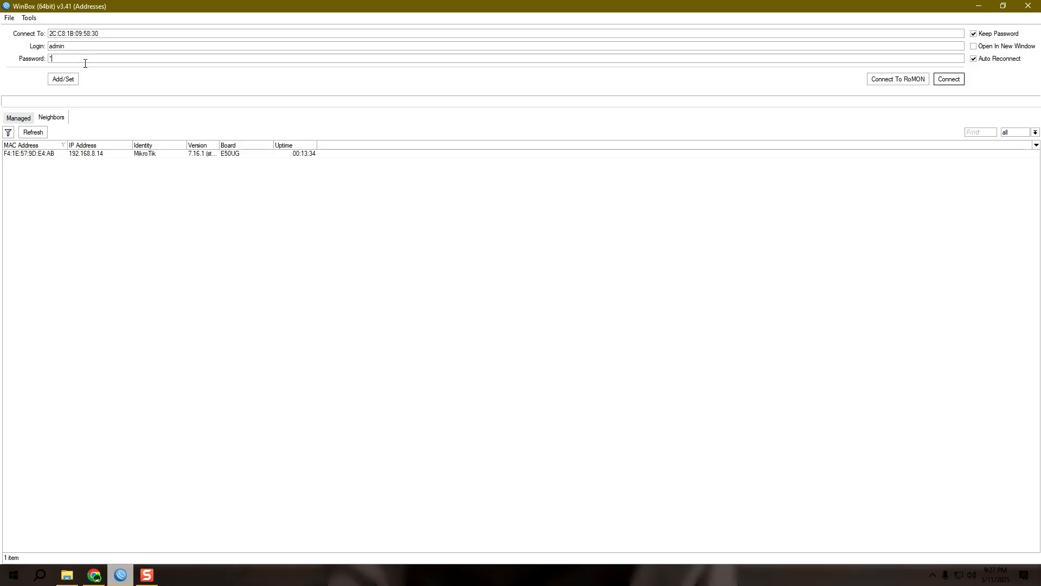
{"action": "key", "text": "Return"}
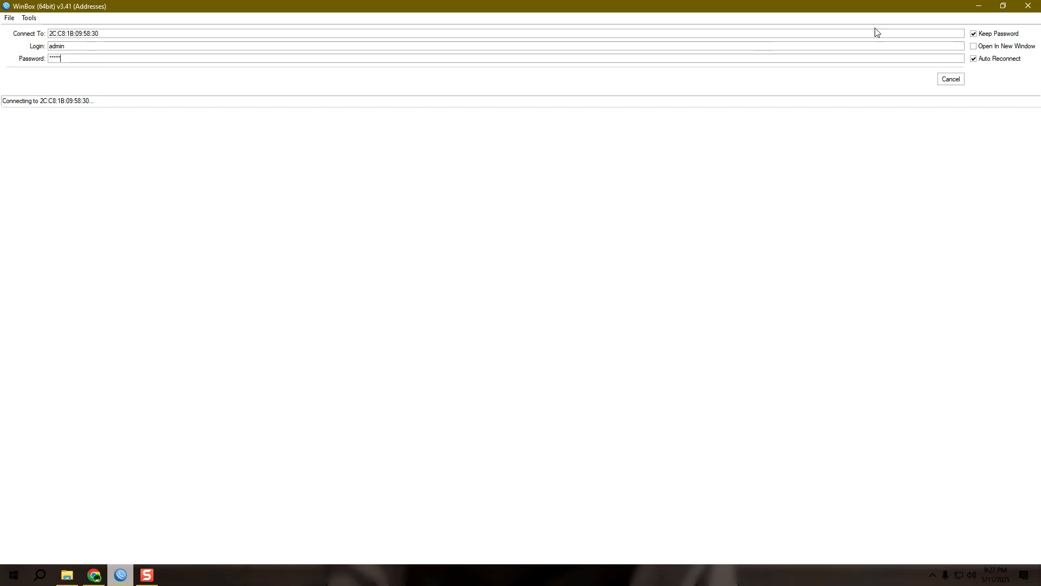
{"action": "left_click", "coordinate": [950, 78]}
{"action": "left_click", "coordinate": [34, 136]}
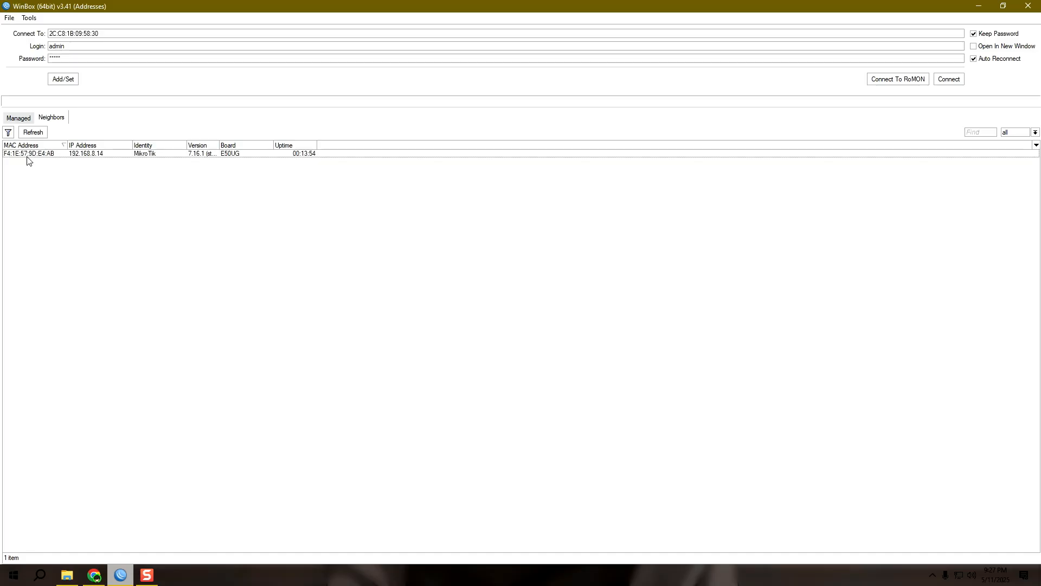
{"action": "left_click", "coordinate": [28, 156]}
{"action": "left_click", "coordinate": [938, 78]}
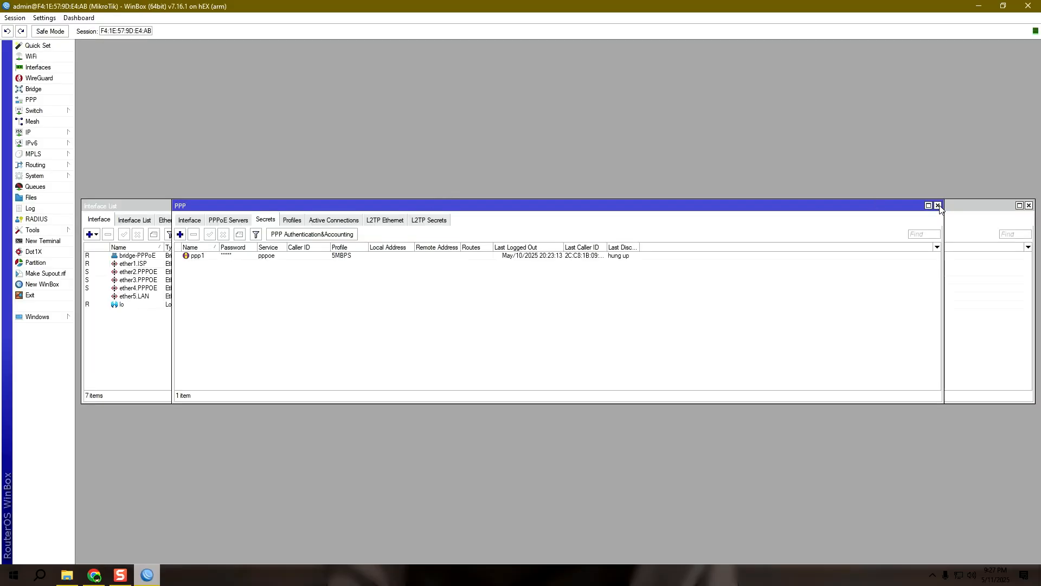
- Close the PPP window, move the Interface List higher, and examine the router's Quick Set configuration before closing it
{"action": "left_click", "coordinate": [939, 206]}
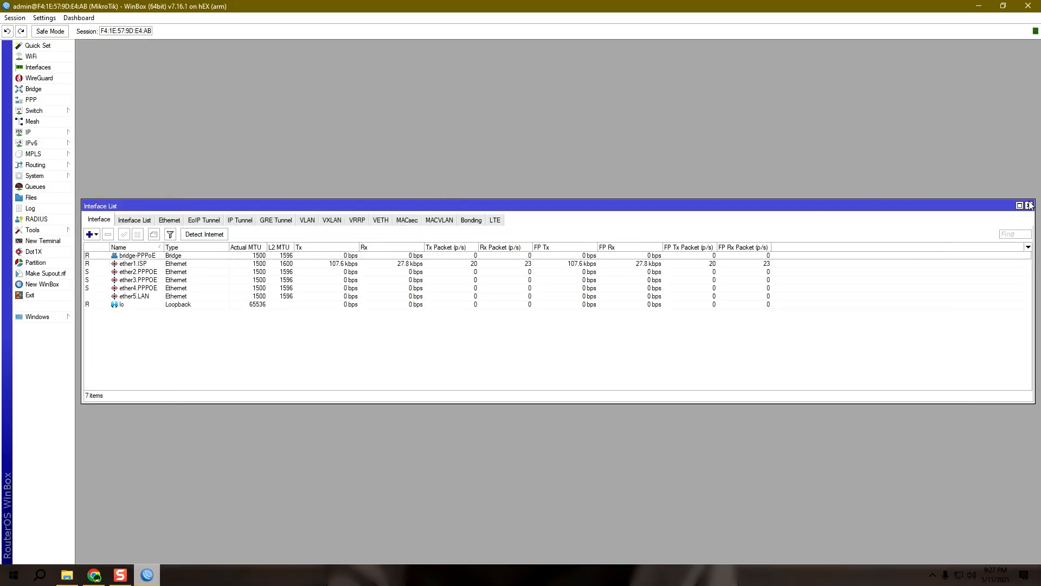
{"action": "left_click_drag", "start_coordinate": [889, 208], "coordinate": [890, 97]}
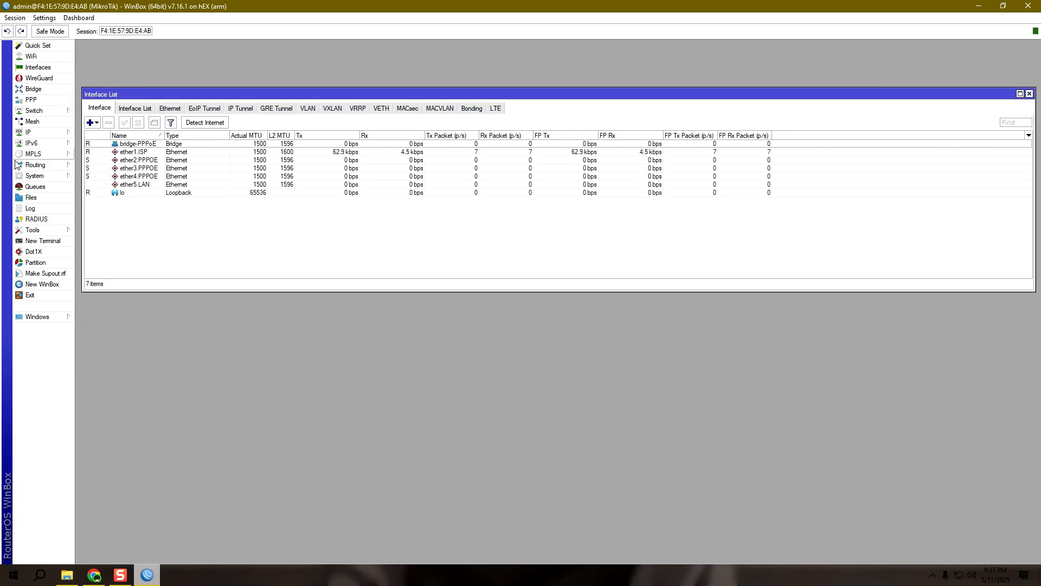
{"action": "left_click", "coordinate": [36, 45]}
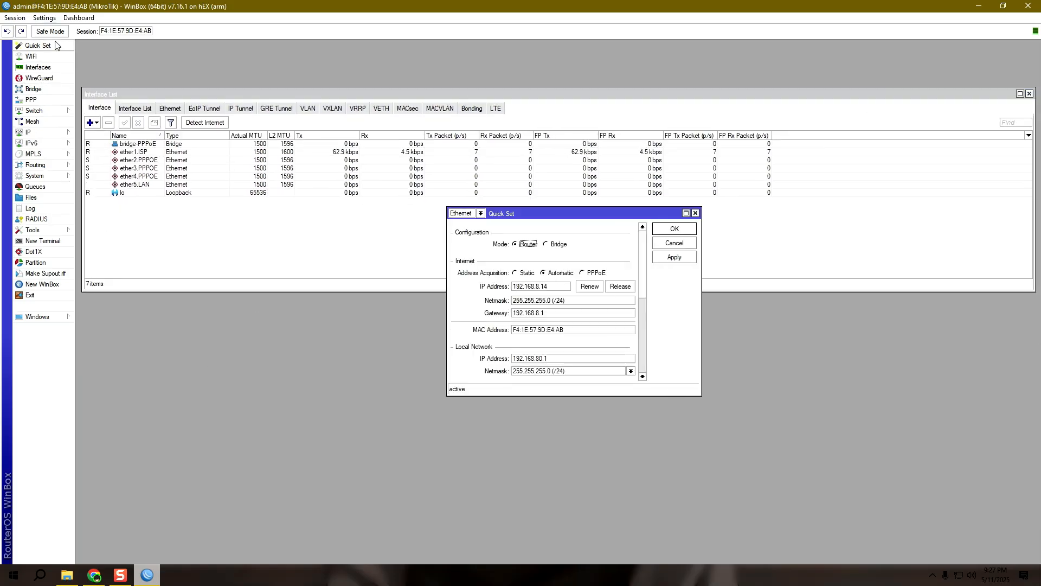
{"action": "left_click", "coordinate": [696, 213]}
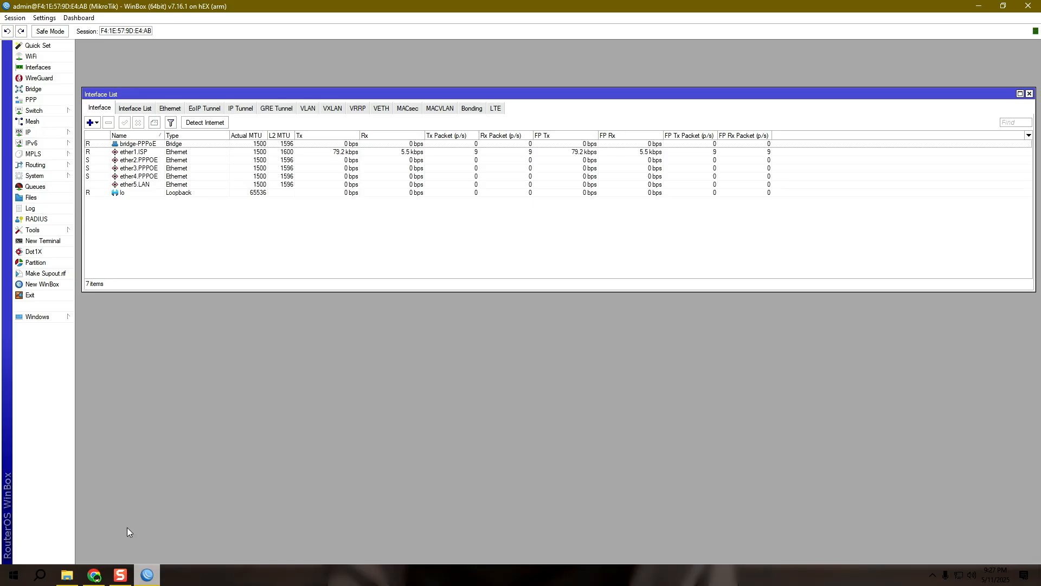
- Switch to the MikroTik downloads page in the browser and download the ARM extra packages for RouterOS 7.18.2 Stable
{"action": "left_click", "coordinate": [95, 574]}
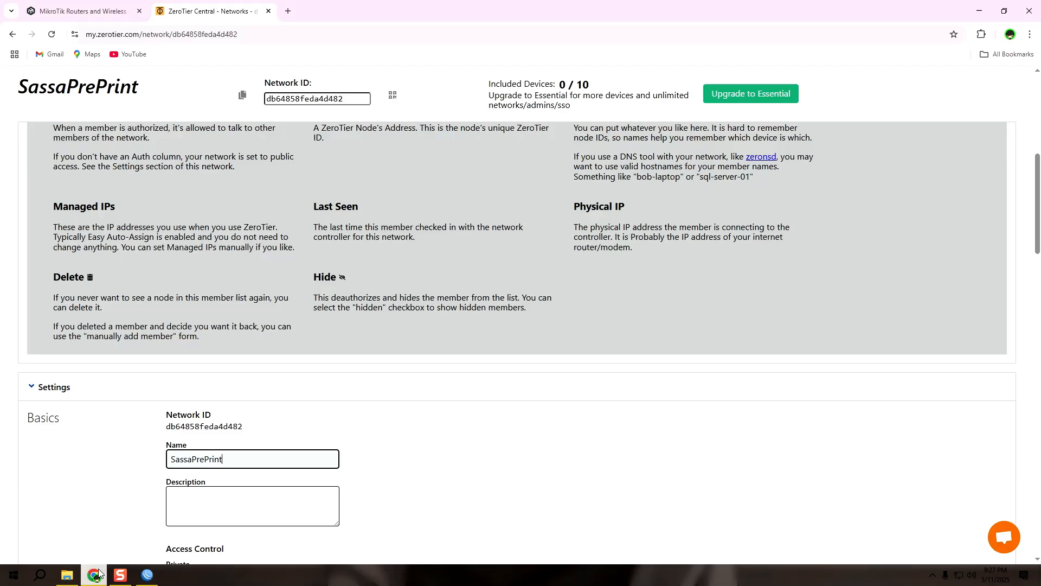
{"action": "key", "text": "ctrl+shift+Tab"}
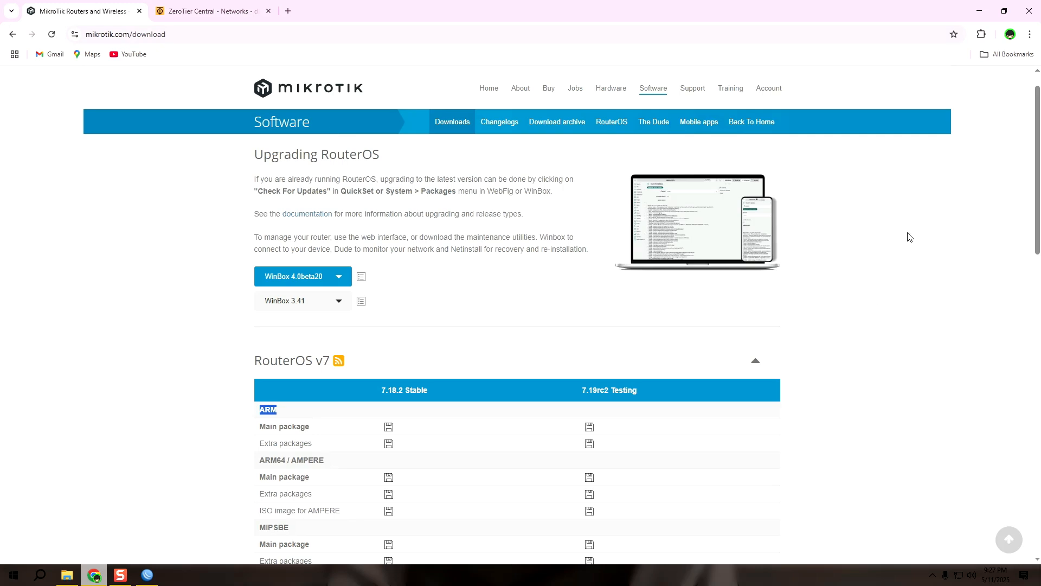
{"action": "left_click", "coordinate": [908, 233]}
{"action": "left_click_drag", "start_coordinate": [285, 413], "coordinate": [237, 405]}
{"action": "left_click", "coordinate": [196, 406]}
{"action": "left_click", "coordinate": [389, 443]}
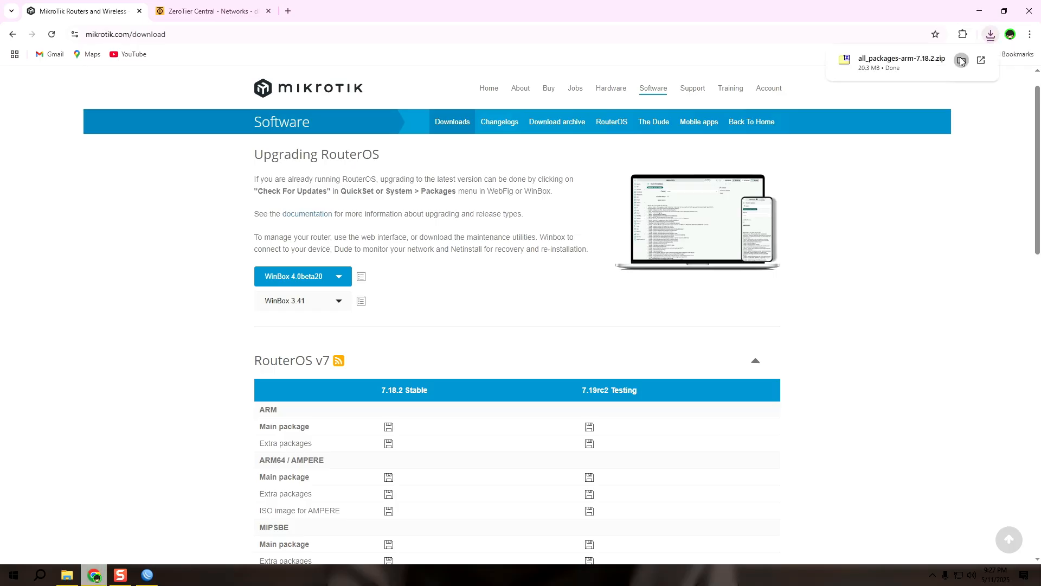
- Show all_packages-arm-7.18.2.zip in the Downloads folder, extract it to its own folder there, and open that folder
{"action": "left_click", "coordinate": [958, 59]}
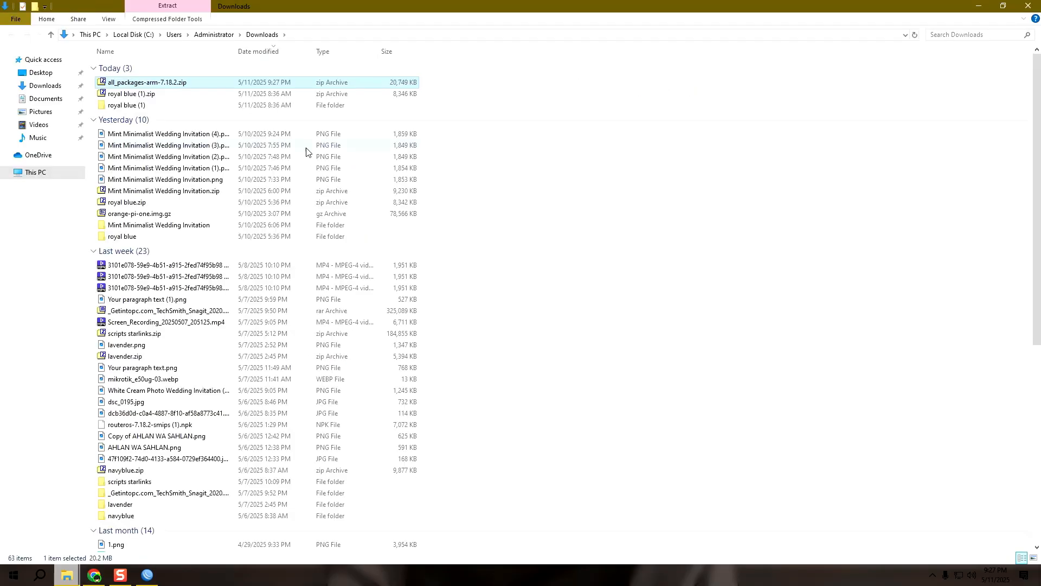
{"action": "right_click", "coordinate": [151, 86]}
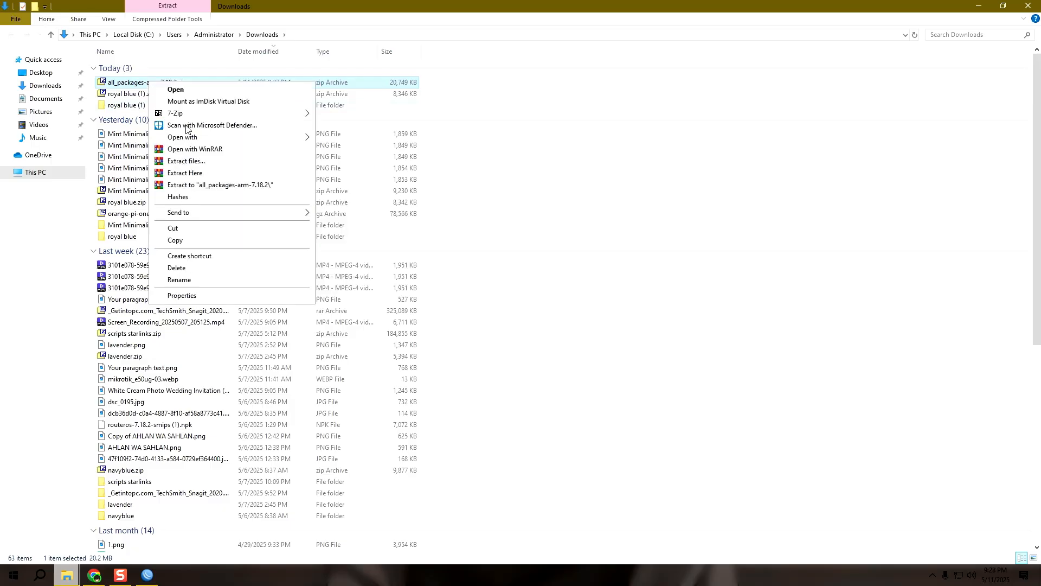
{"action": "left_click", "coordinate": [194, 161]}
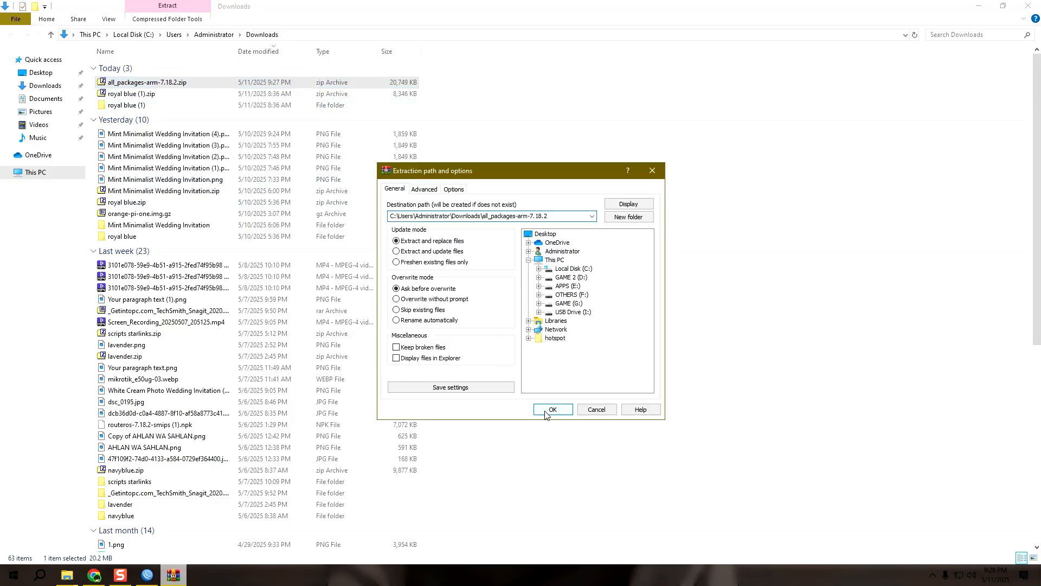
{"action": "left_click", "coordinate": [552, 410]}
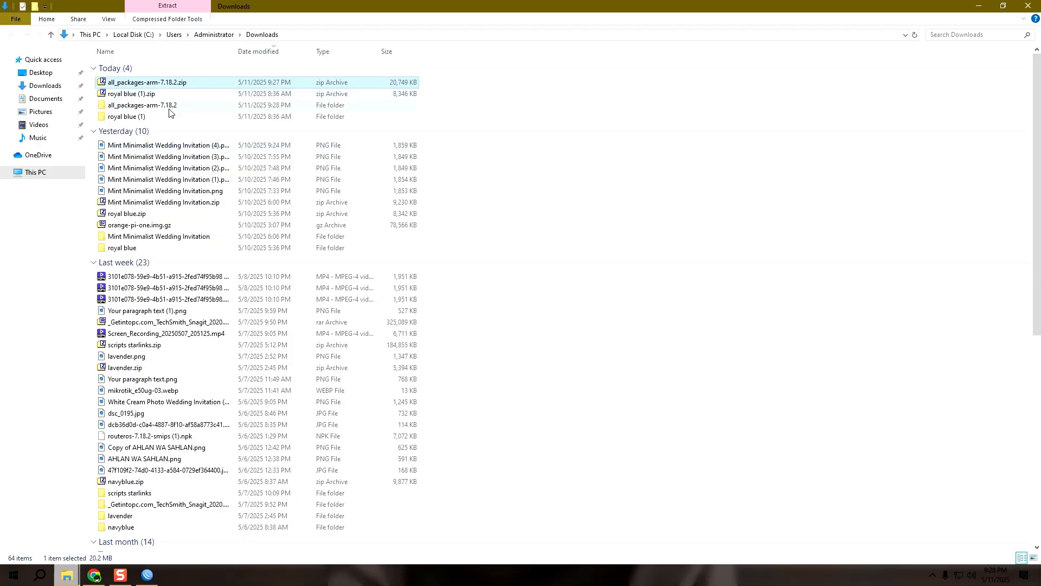
{"action": "double_click", "coordinate": [169, 109]}
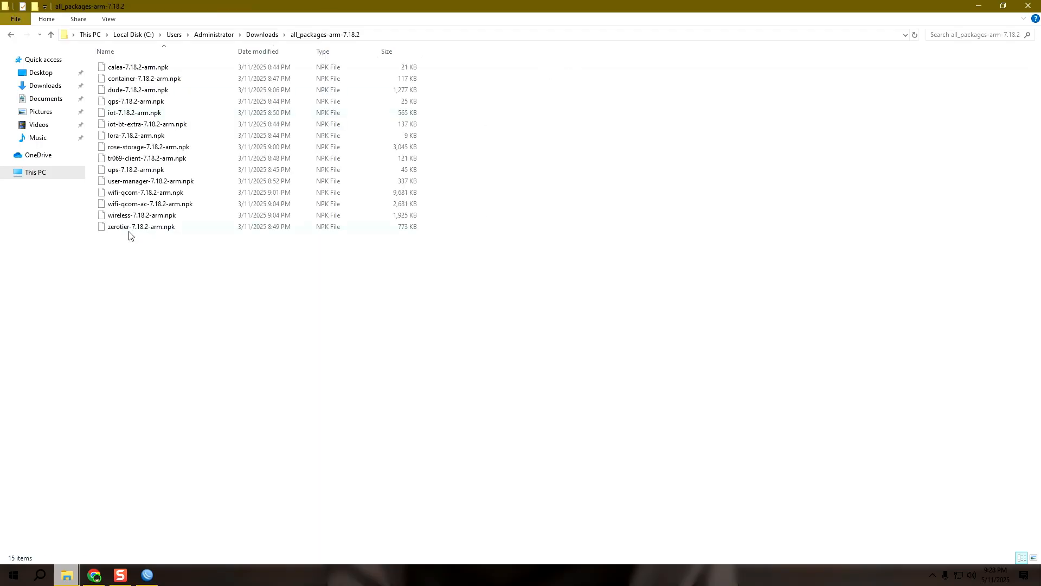
- Copy zerotier-7.18.2-arm.npk from the extracted folder and paste it into the router's file list in WinBox
{"action": "right_click", "coordinate": [128, 231]}
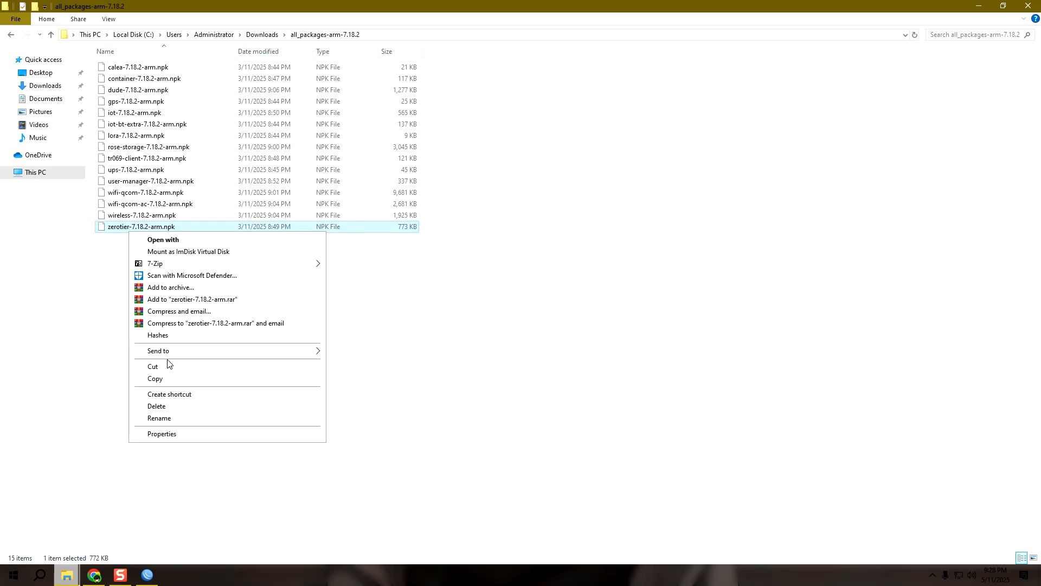
{"action": "left_click", "coordinate": [162, 379]}
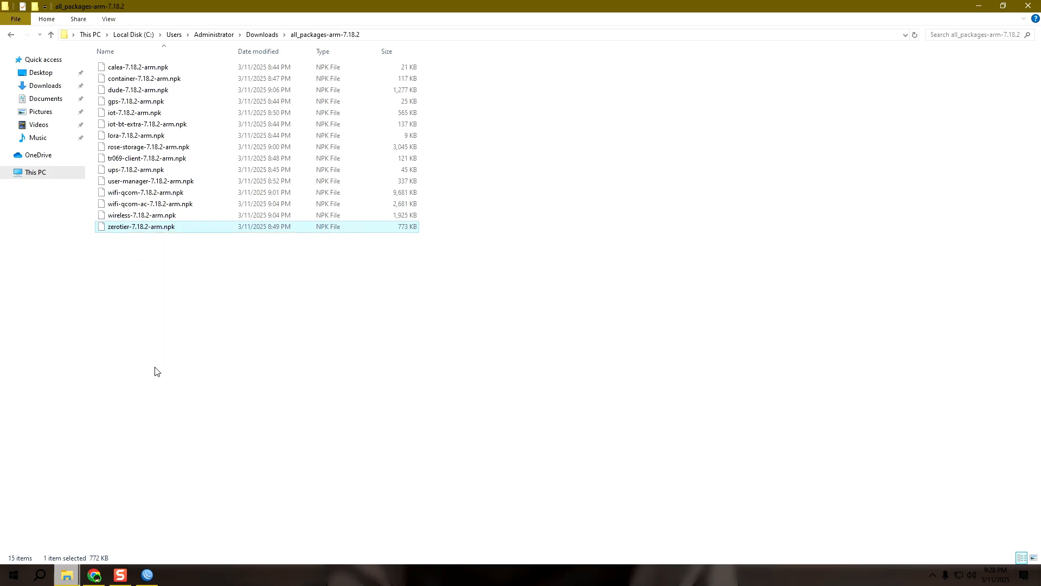
{"action": "left_click", "coordinate": [147, 572]}
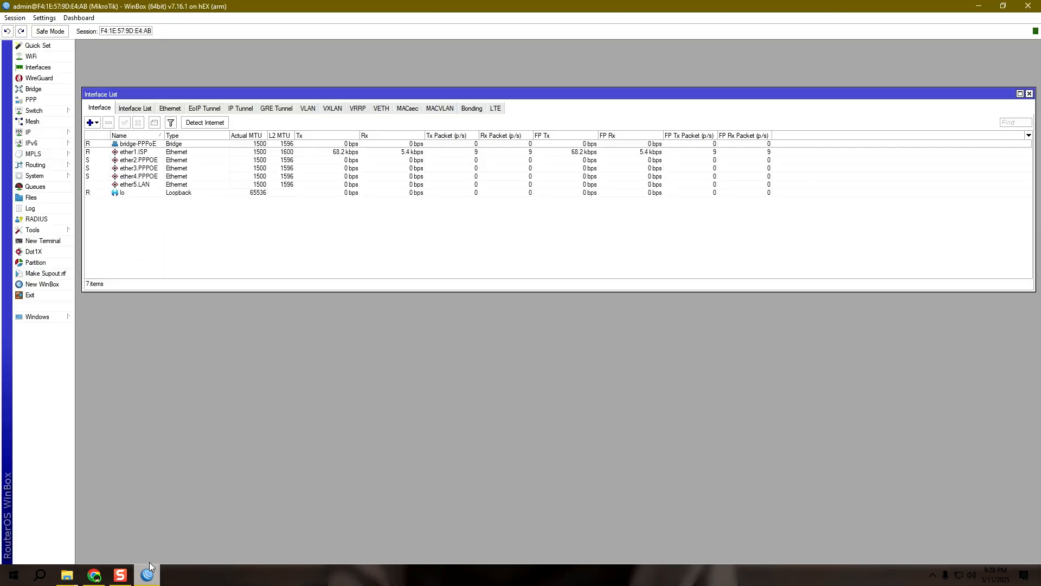
{"action": "left_click", "coordinate": [33, 197]}
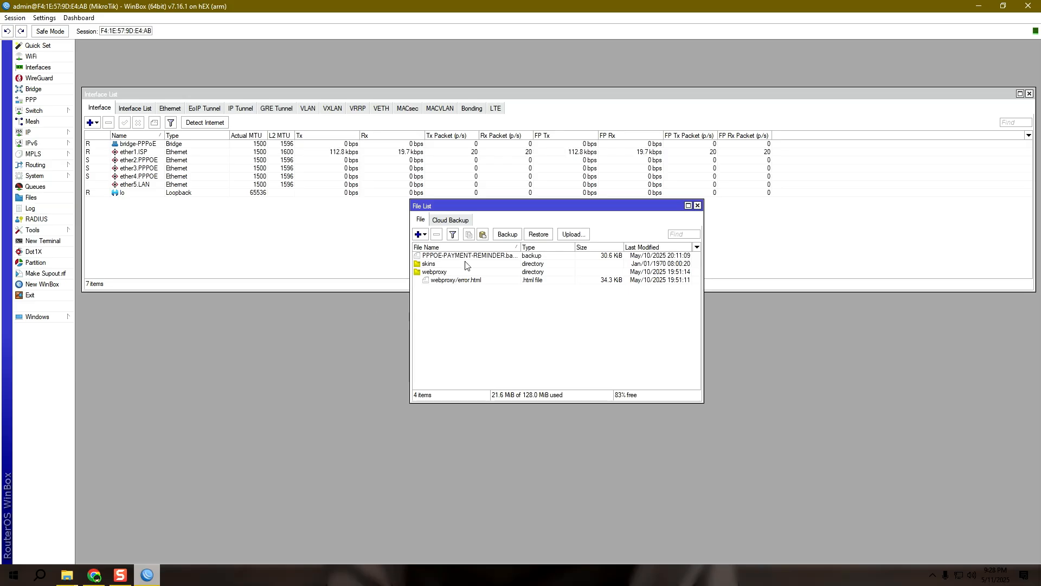
{"action": "left_click", "coordinate": [483, 234]}
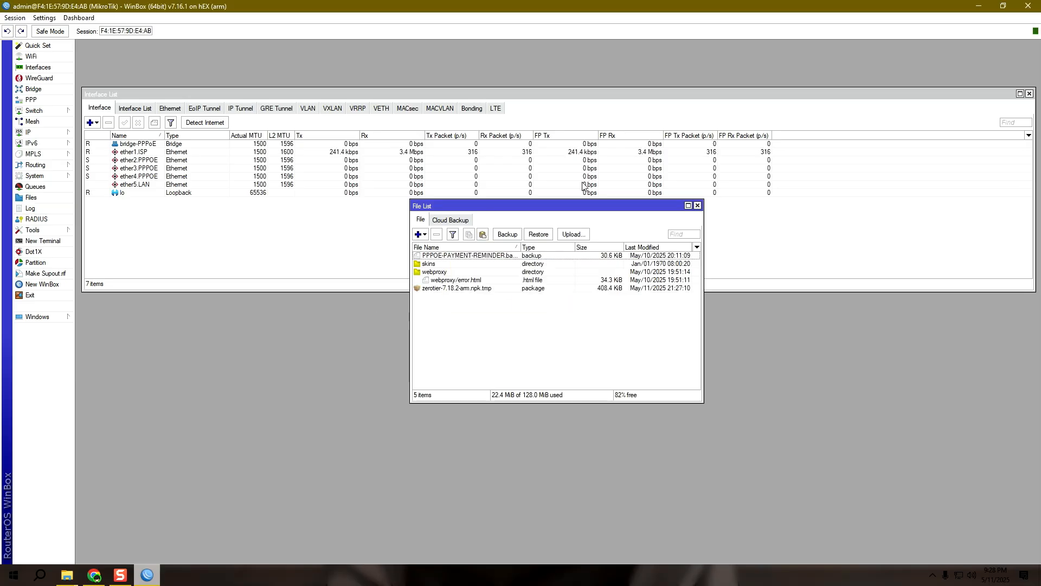
- Reboot the router, cancel the automatic reconnection attempt, and return to the WinBox login window
{"action": "left_click", "coordinate": [61, 179]}
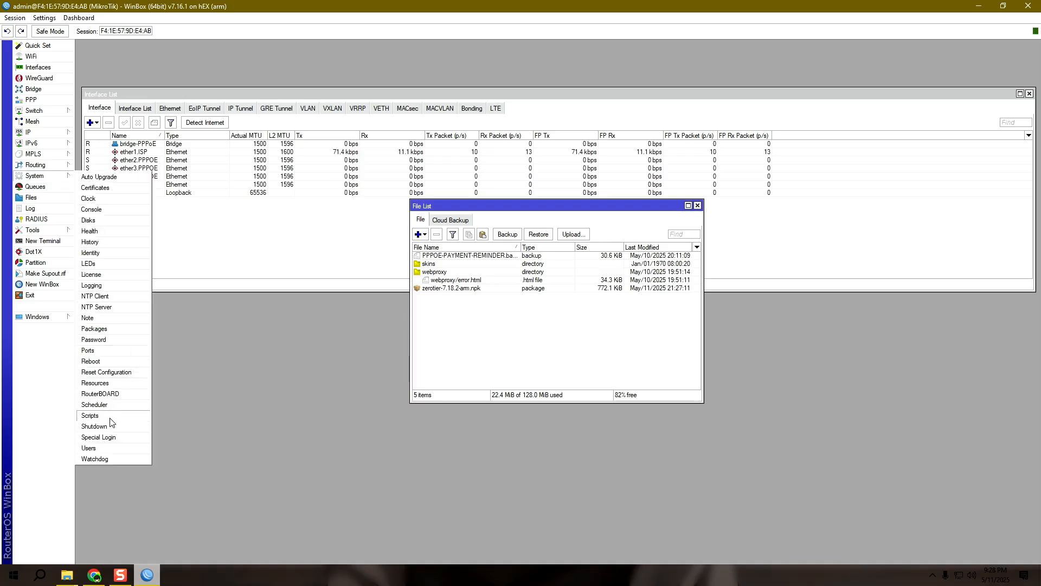
{"action": "left_click", "coordinate": [105, 361]}
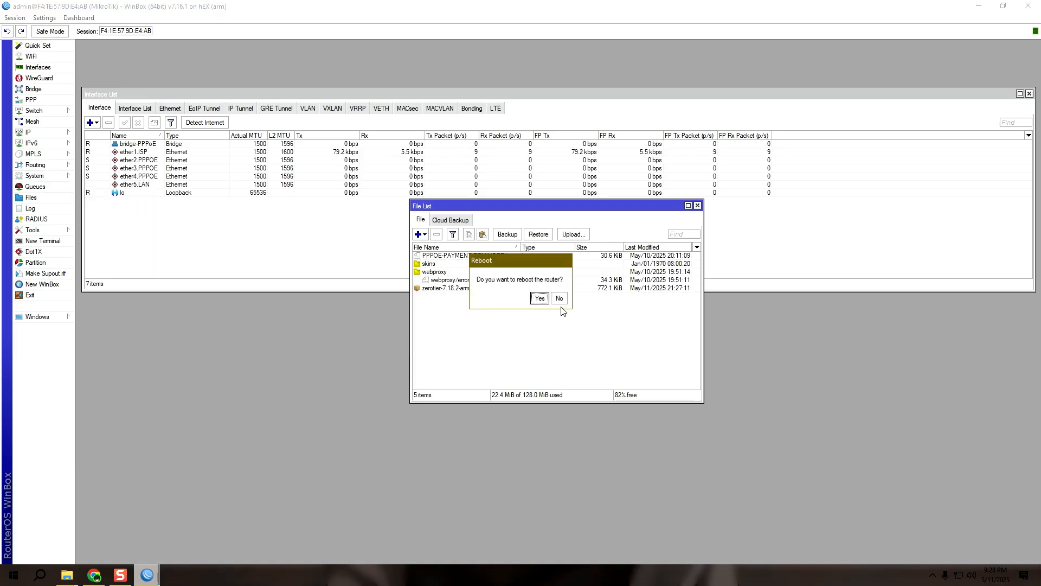
{"action": "left_click", "coordinate": [545, 297]}
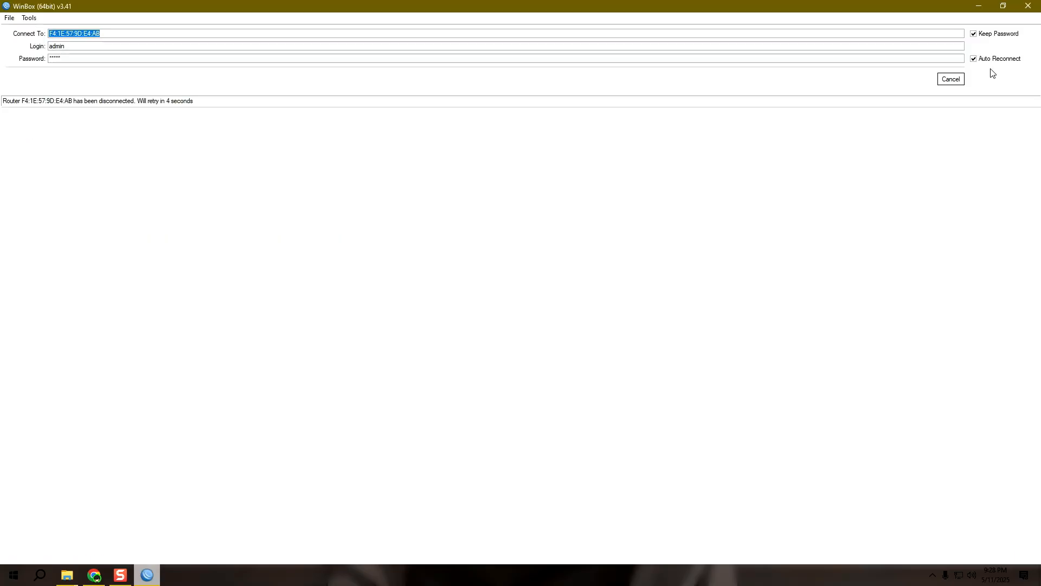
{"action": "left_click", "coordinate": [951, 80]}
{"action": "left_click", "coordinate": [150, 576]}
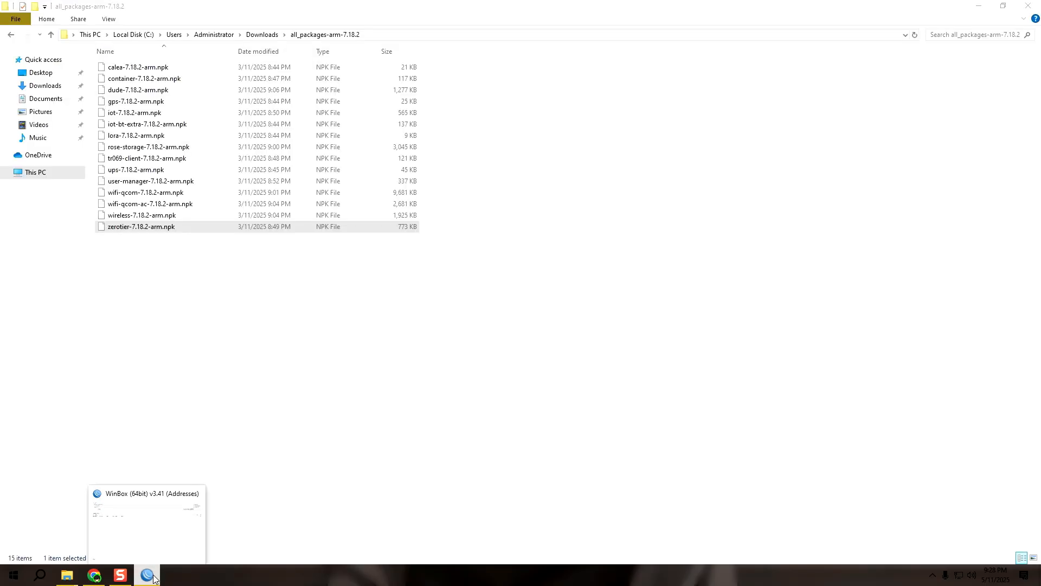
- Switch to the browser and review the SassaPrePrint network page in ZeroTier Central, from its settings back up to the members section
{"action": "left_click", "coordinate": [150, 576]}
{"action": "left_click", "coordinate": [96, 576]}
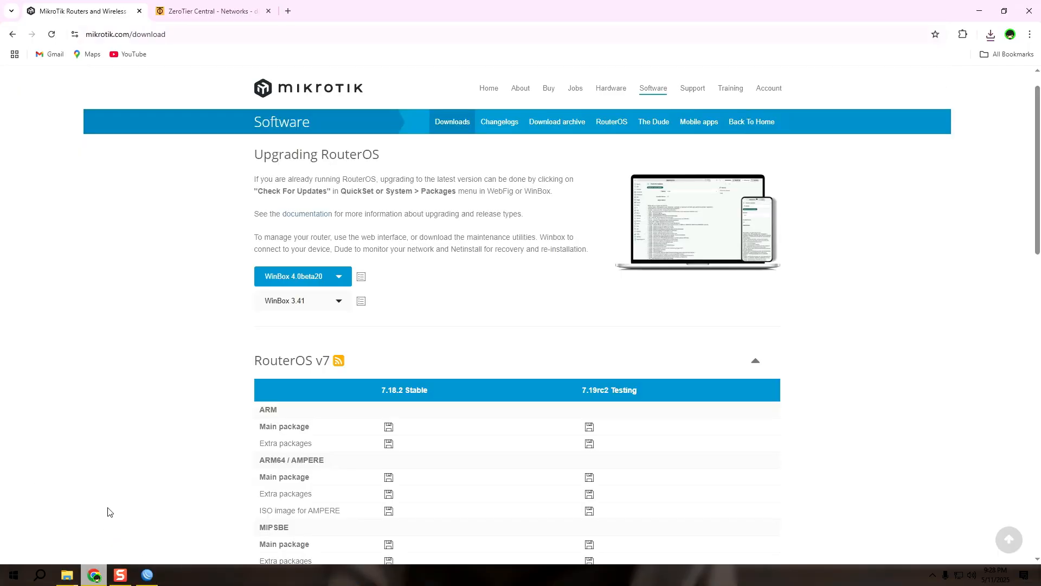
{"action": "key", "text": "ctrl+Tab"}
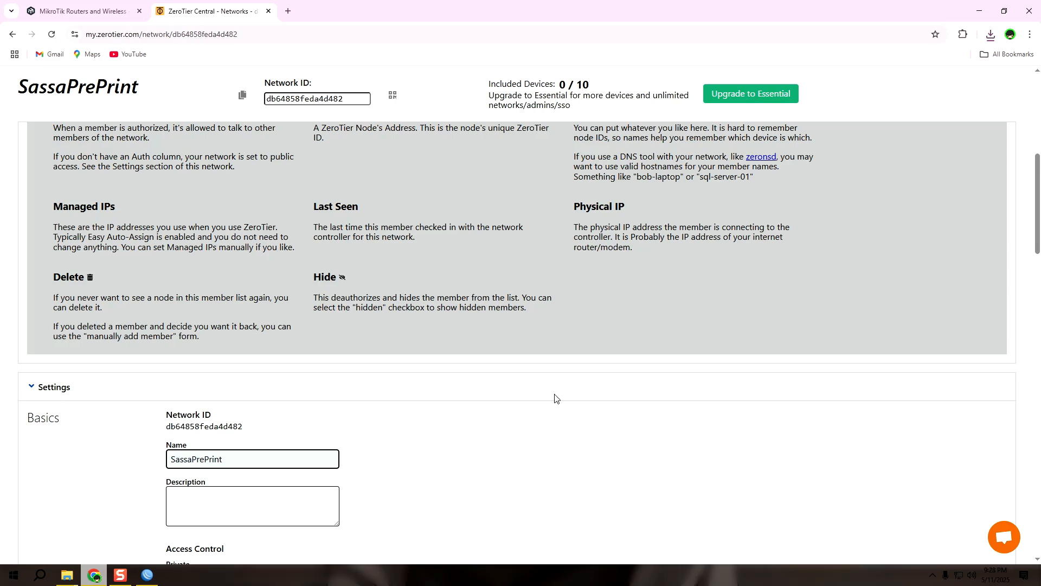
{"action": "scroll", "coordinate": [1039, 165], "scroll_direction": "down", "scroll_amount": 3}
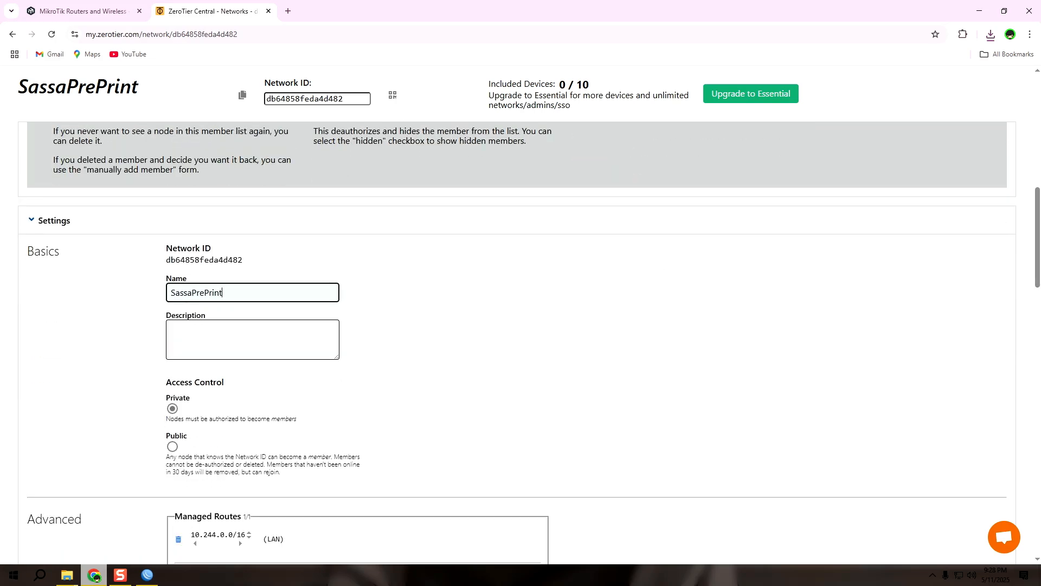
{"action": "scroll", "coordinate": [520, 343], "scroll_direction": "down", "scroll_amount": 20}
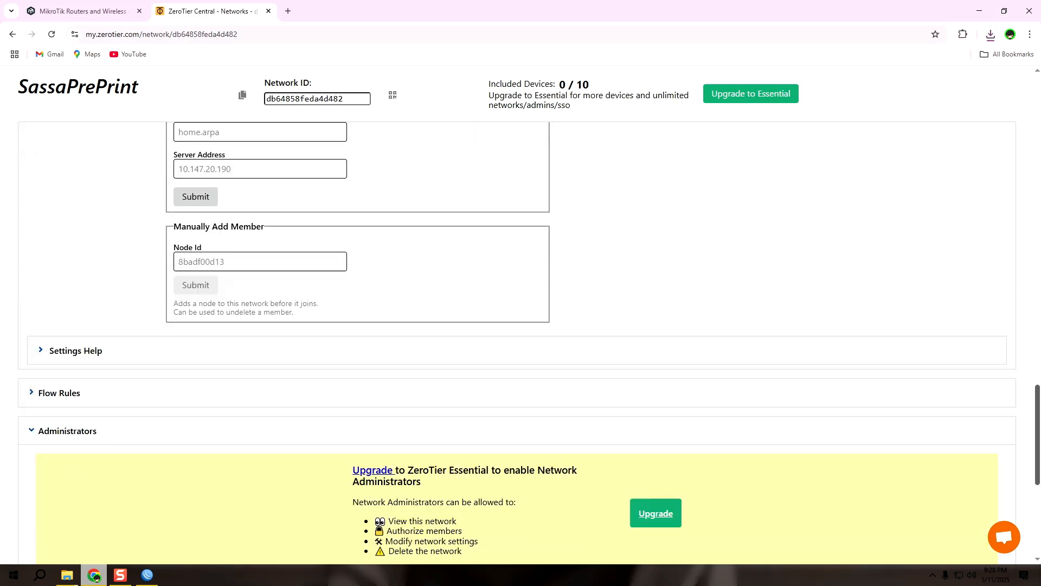
{"action": "left_click_drag", "start_coordinate": [1039, 434], "coordinate": [1037, 87]}
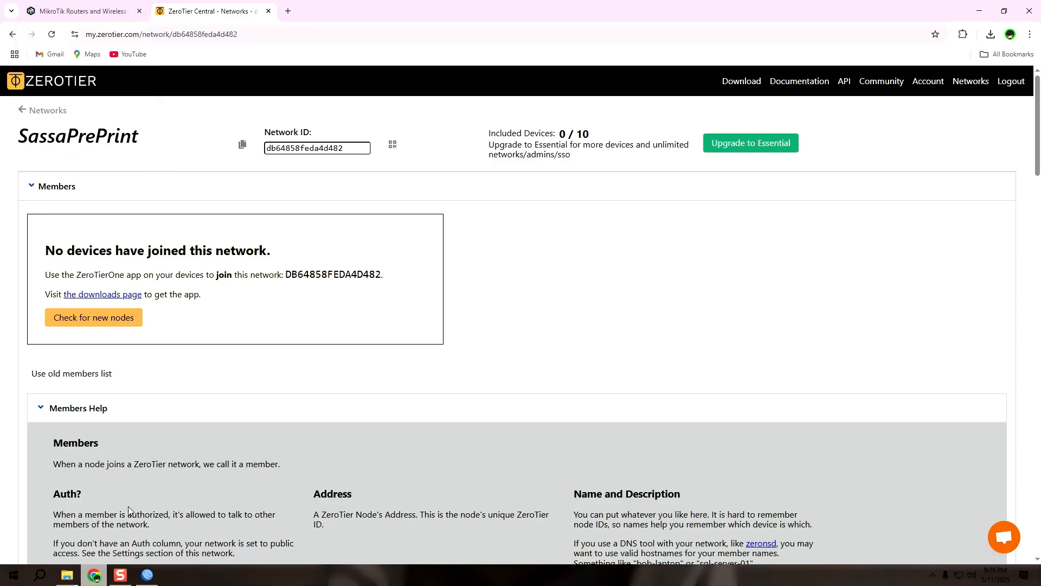
- Switch to WinBox, refresh the neighbor list until the MikroTik router is listed, and connect to it with the saved admin login
{"action": "left_click", "coordinate": [147, 575]}
{"action": "left_click", "coordinate": [35, 135]}
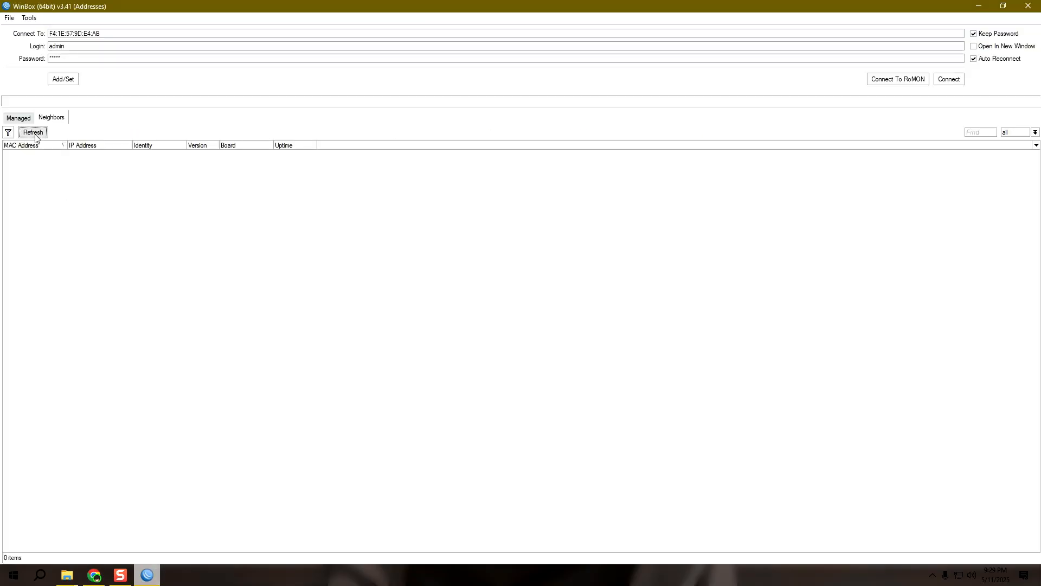
{"action": "left_click", "coordinate": [35, 135]}
{"action": "left_click", "coordinate": [35, 136]}
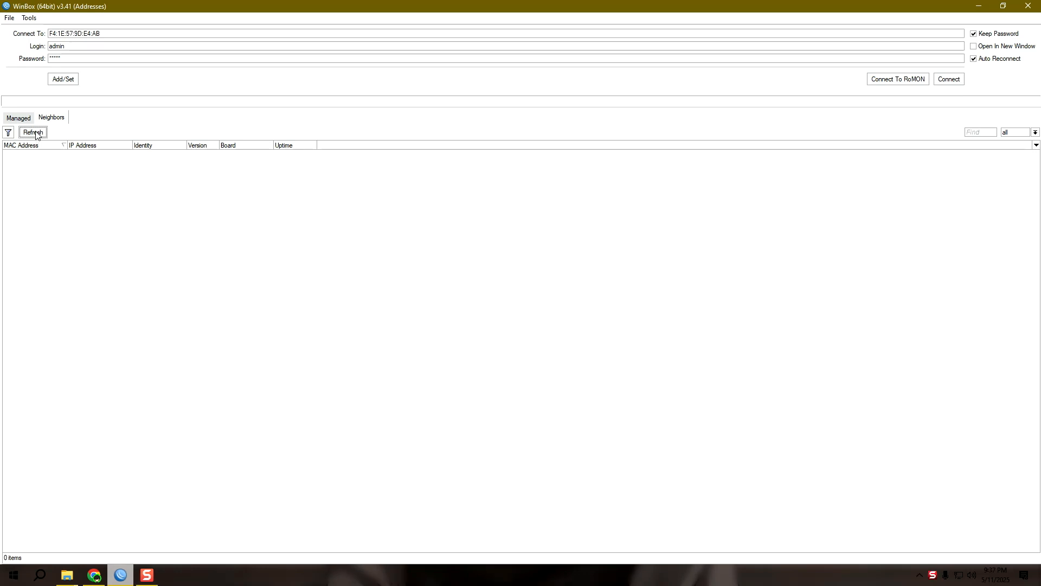
{"action": "left_click", "coordinate": [36, 136]}
{"action": "left_click", "coordinate": [36, 135]}
{"action": "left_click", "coordinate": [36, 135]}
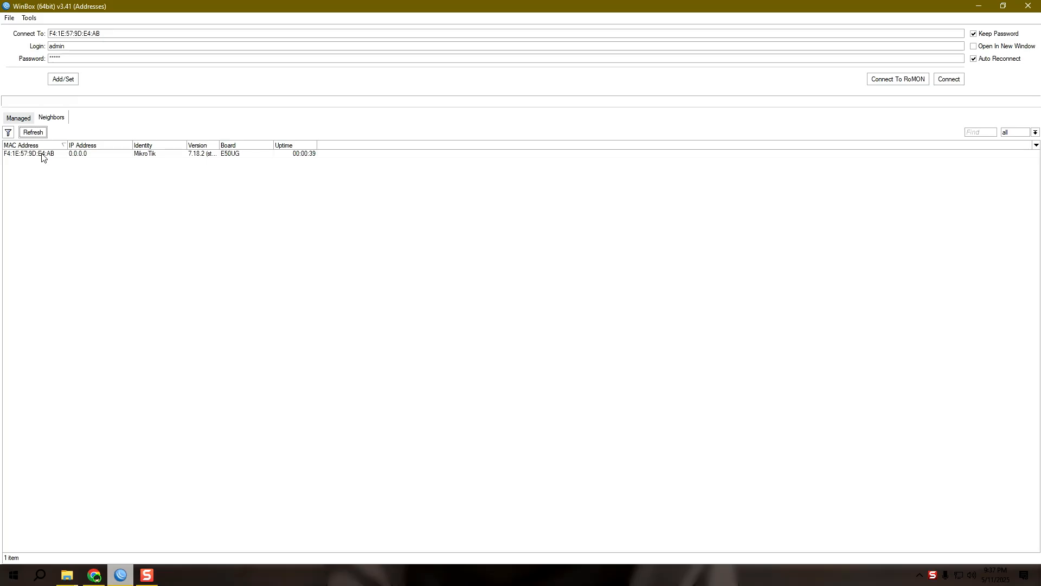
{"action": "left_click", "coordinate": [42, 154]}
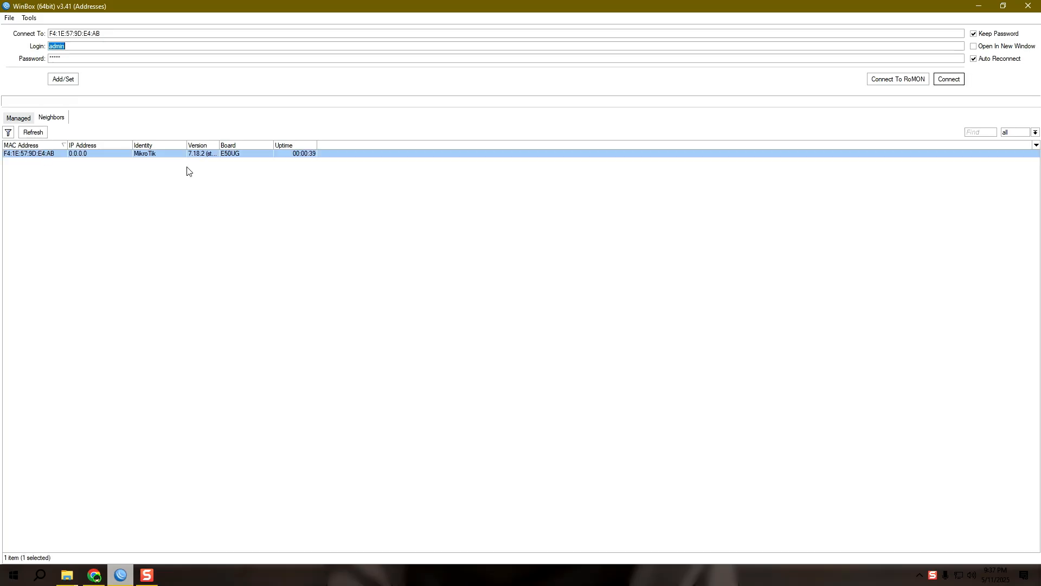
{"action": "left_click", "coordinate": [950, 79]}
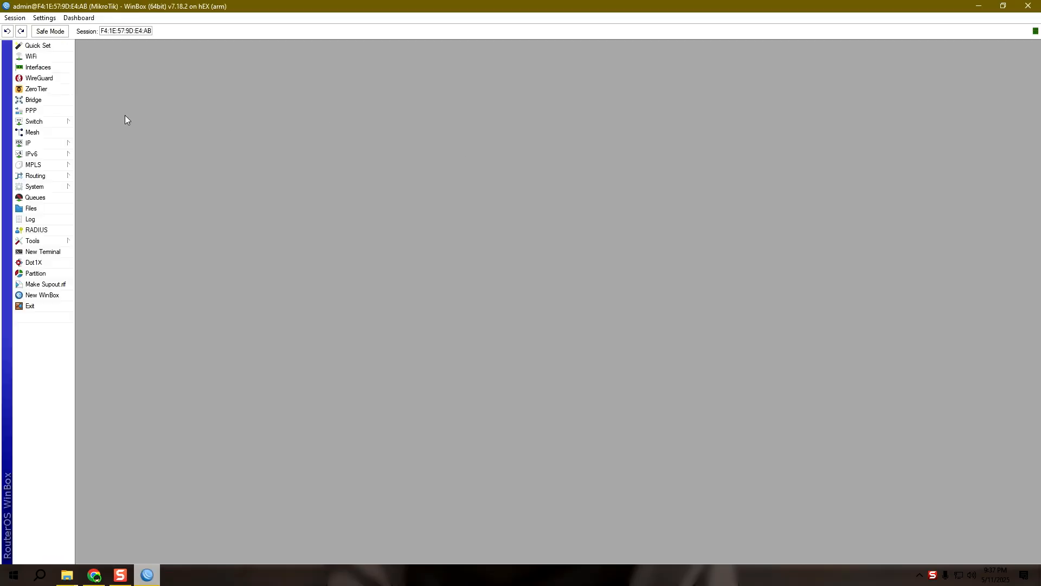
- Open the router's ZeroTier settings and view the peer and instance lists
{"action": "left_click", "coordinate": [59, 90]}
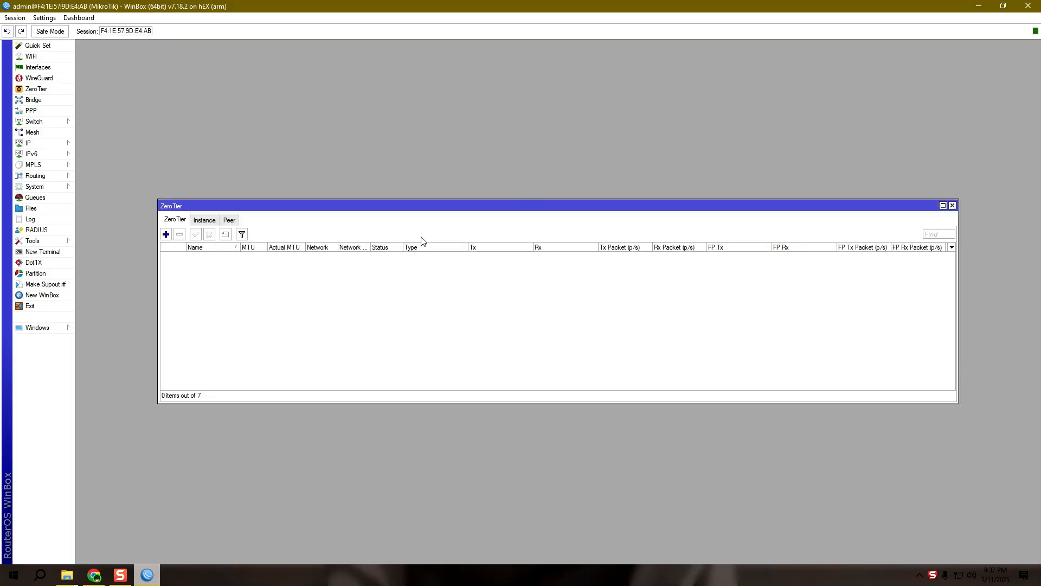
{"action": "left_click", "coordinate": [229, 222]}
{"action": "left_click", "coordinate": [211, 221]}
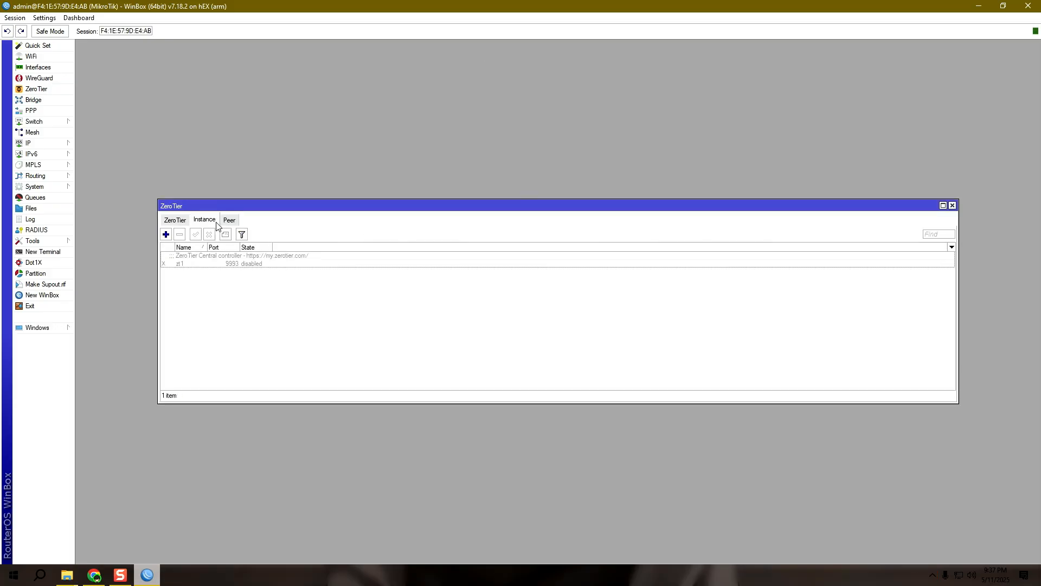
- Add the ZeroTier interface zerotier1 on instance zt1, using the SassaPrePrint network ID copied from ZeroTier Central, and apply it
{"action": "left_click", "coordinate": [183, 221]}
{"action": "left_click", "coordinate": [166, 234]}
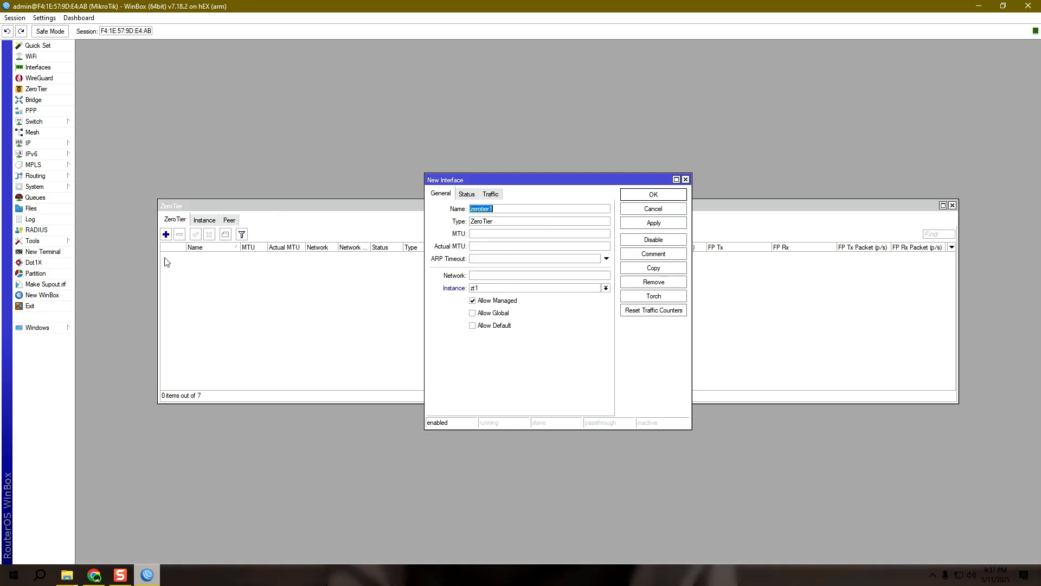
{"action": "left_click", "coordinate": [473, 274]}
{"action": "left_click", "coordinate": [94, 575]}
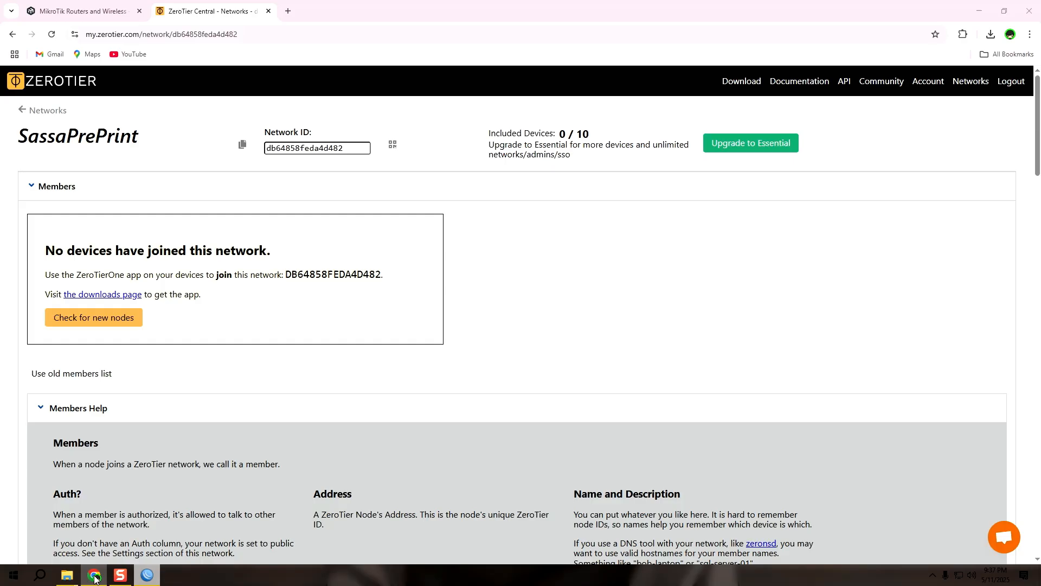
{"action": "left_click", "coordinate": [243, 149]}
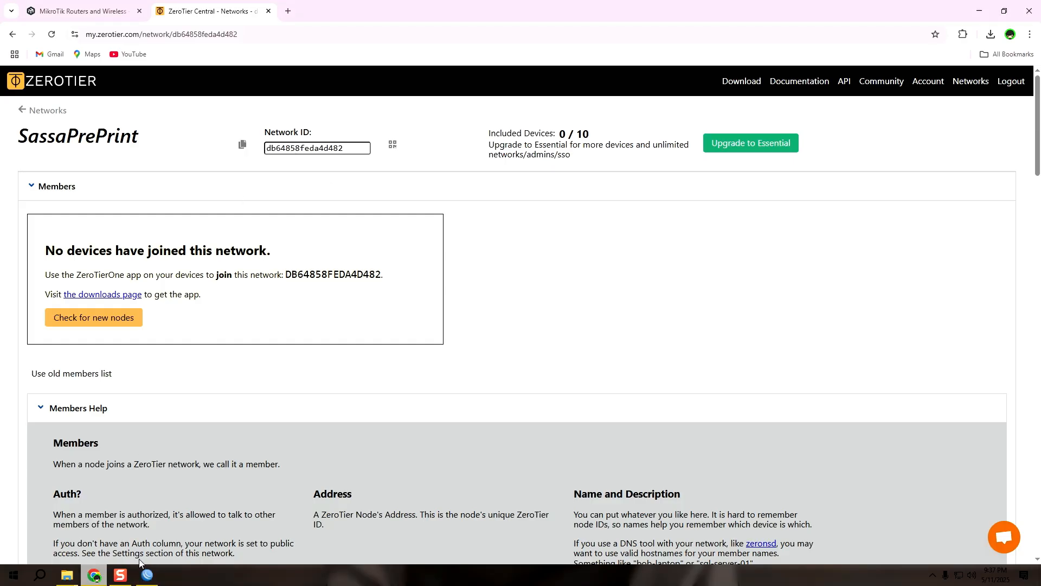
{"action": "left_click", "coordinate": [148, 575]}
{"action": "left_click", "coordinate": [499, 276]}
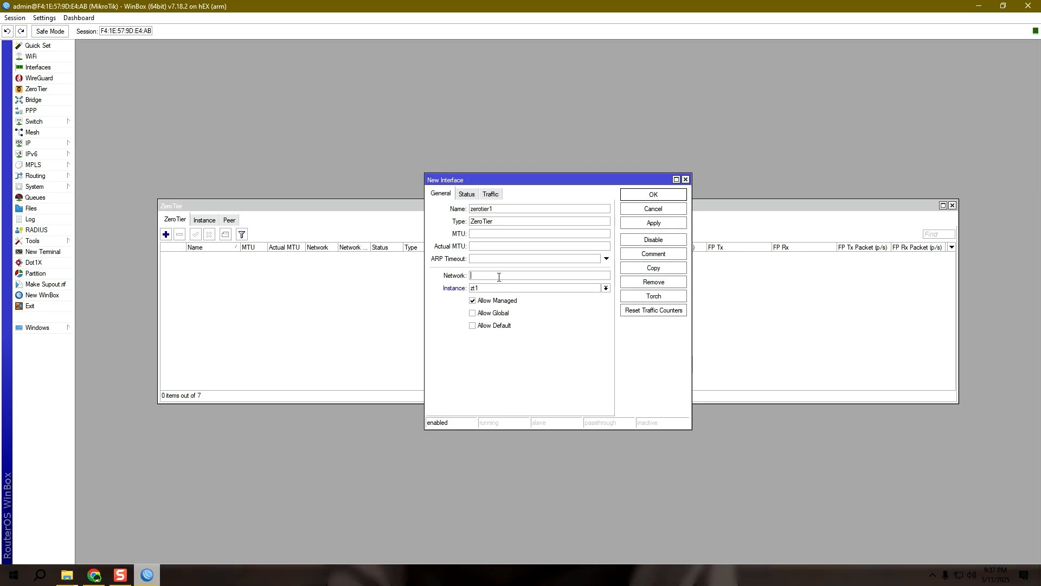
{"action": "right_click", "coordinate": [499, 278]}
{"action": "left_click", "coordinate": [522, 310]}
{"action": "left_click", "coordinate": [654, 223]}
{"action": "left_click", "coordinate": [649, 209]}
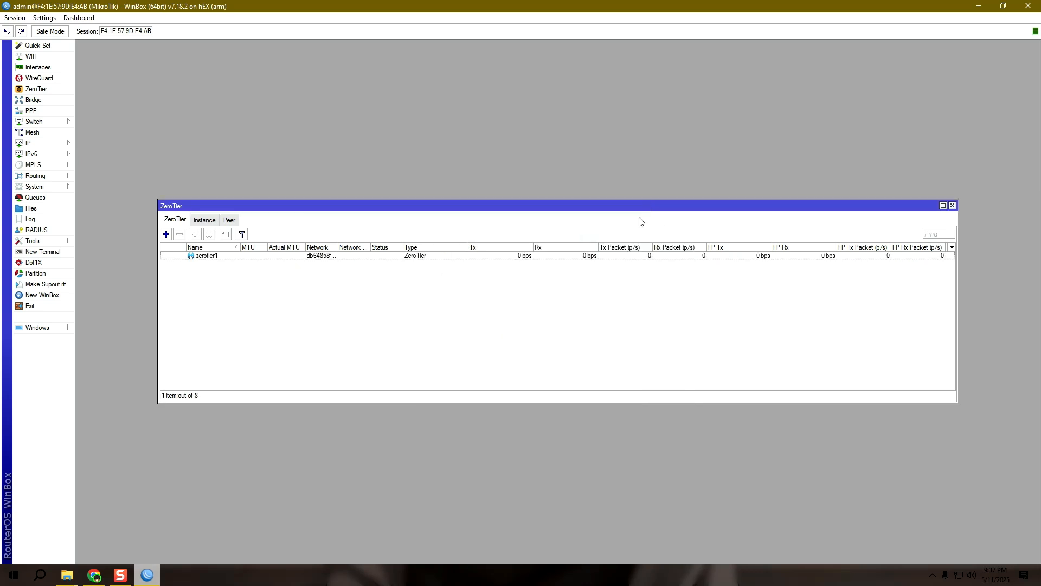
- Enable the zt1 ZeroTier instance, then open its settings and accept them without changes
{"action": "left_click", "coordinate": [219, 222]}
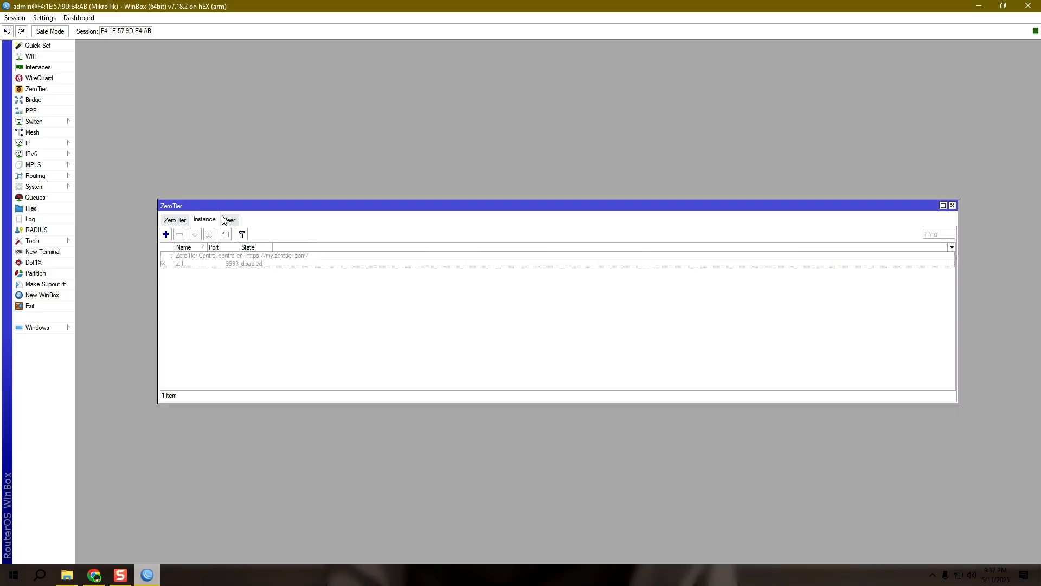
{"action": "left_click", "coordinate": [206, 264]}
{"action": "left_click", "coordinate": [196, 234]}
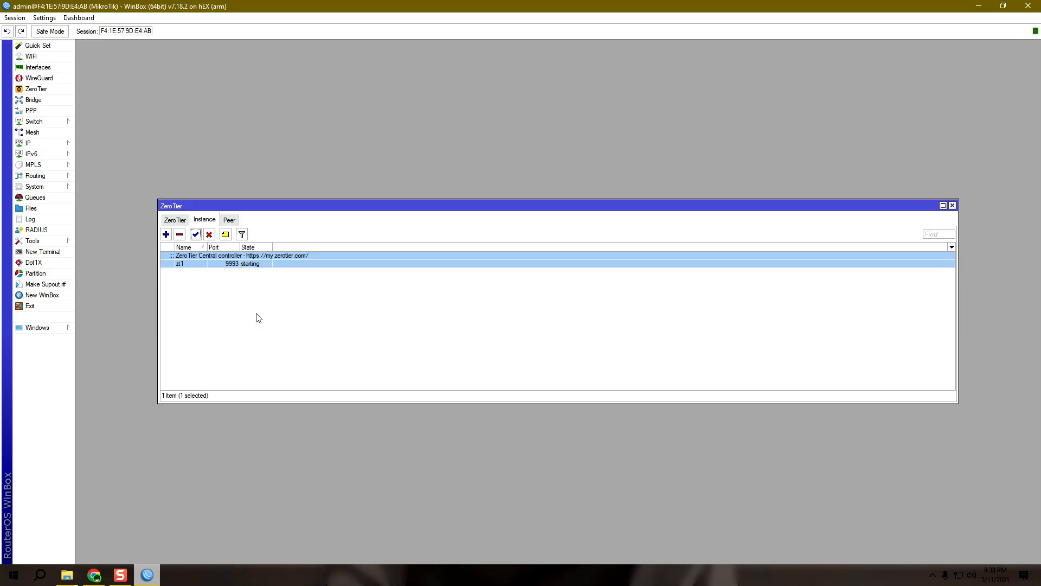
{"action": "double_click", "coordinate": [233, 264]}
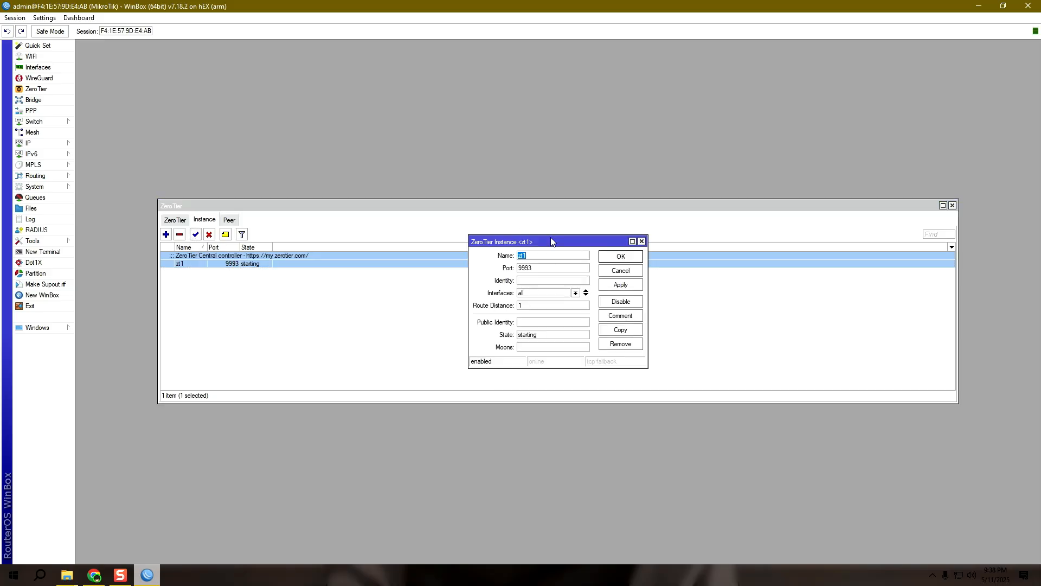
{"action": "left_click", "coordinate": [625, 256]}
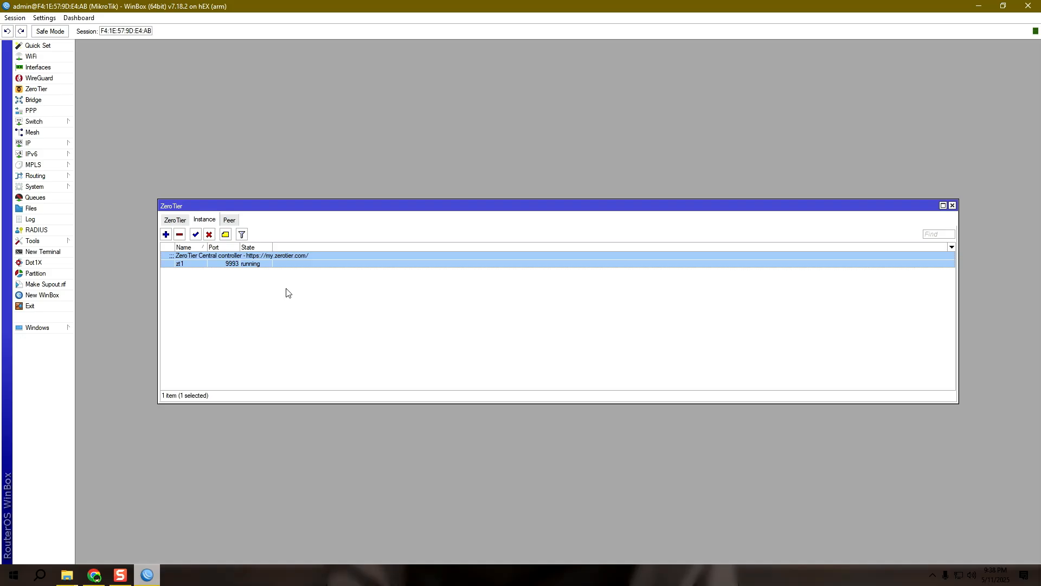
- Switch to ZeroTier Central in the browser and look over the network's managed routes and members section
{"action": "left_click", "coordinate": [90, 577]}
{"action": "left_click", "coordinate": [1039, 235]}
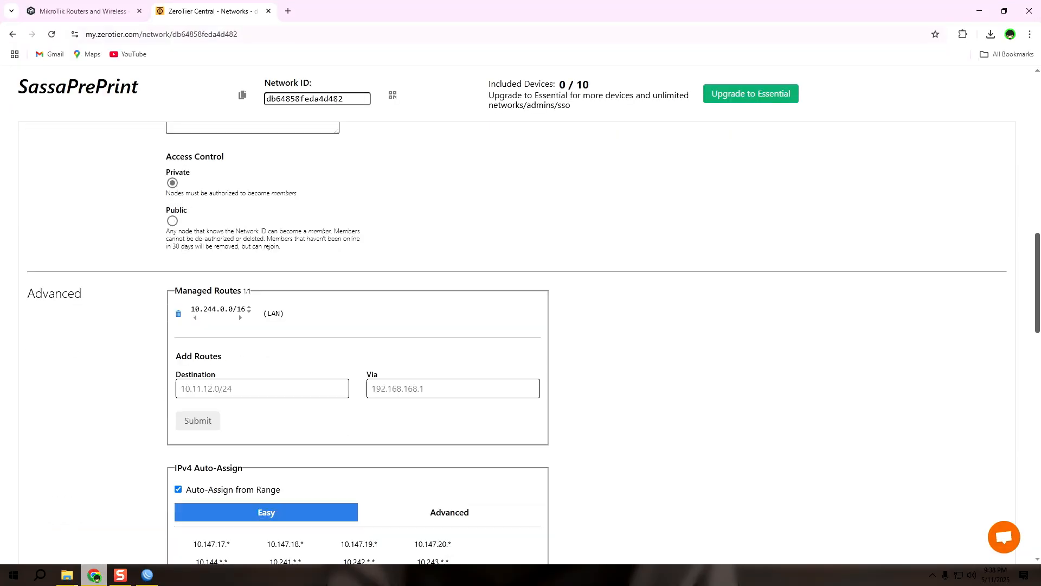
{"action": "left_click_drag", "start_coordinate": [1038, 293], "coordinate": [1039, 221]}
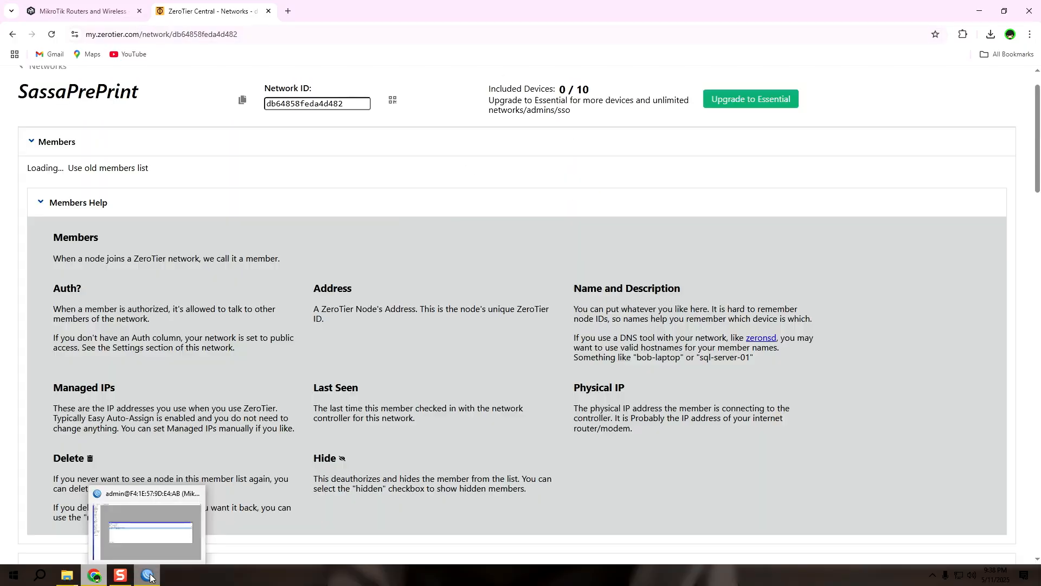
- Switch to WinBox, inspect the zerotier1 interface's properties, and widen the Status column to read its full status
{"action": "left_click", "coordinate": [149, 576]}
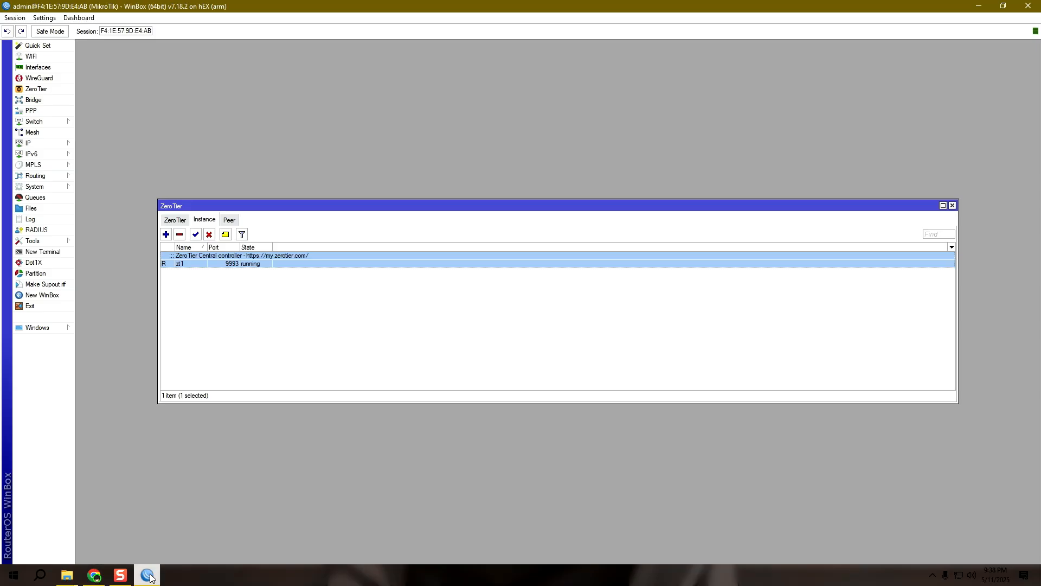
{"action": "left_click", "coordinate": [174, 220]}
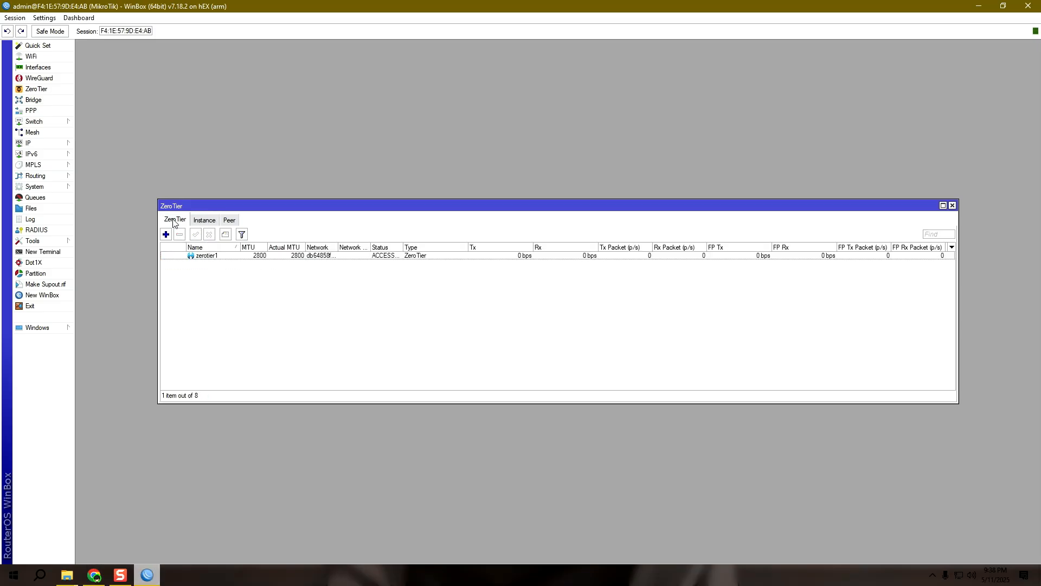
{"action": "double_click", "coordinate": [271, 258]}
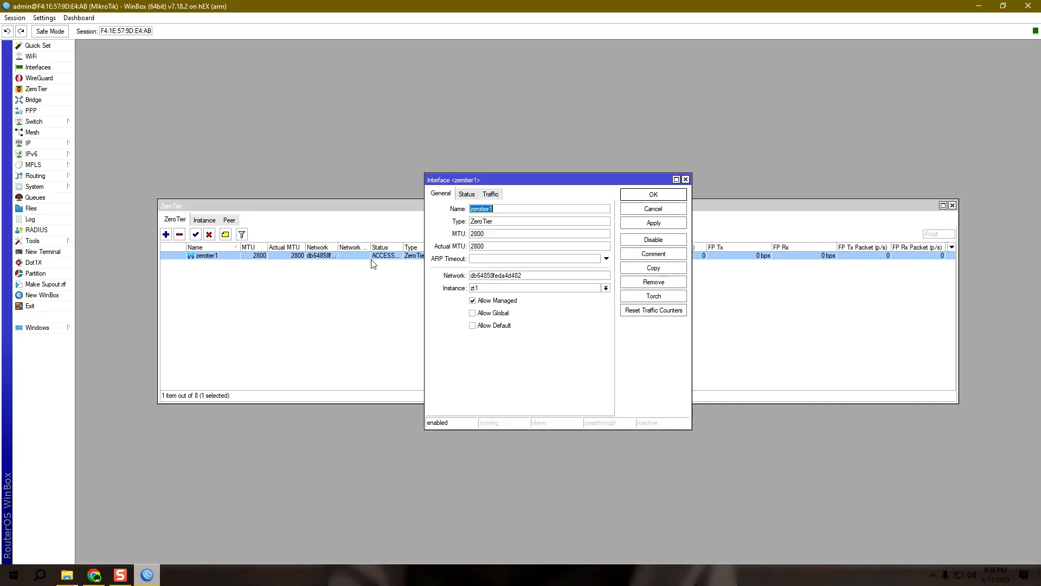
{"action": "left_click", "coordinate": [685, 180]}
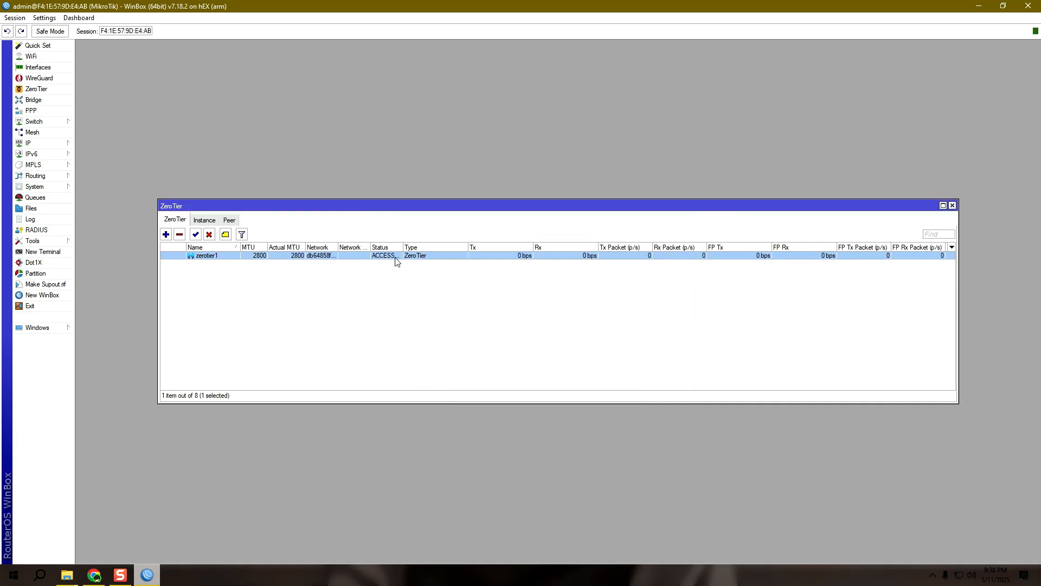
{"action": "left_click_drag", "start_coordinate": [402, 246], "coordinate": [492, 247]}
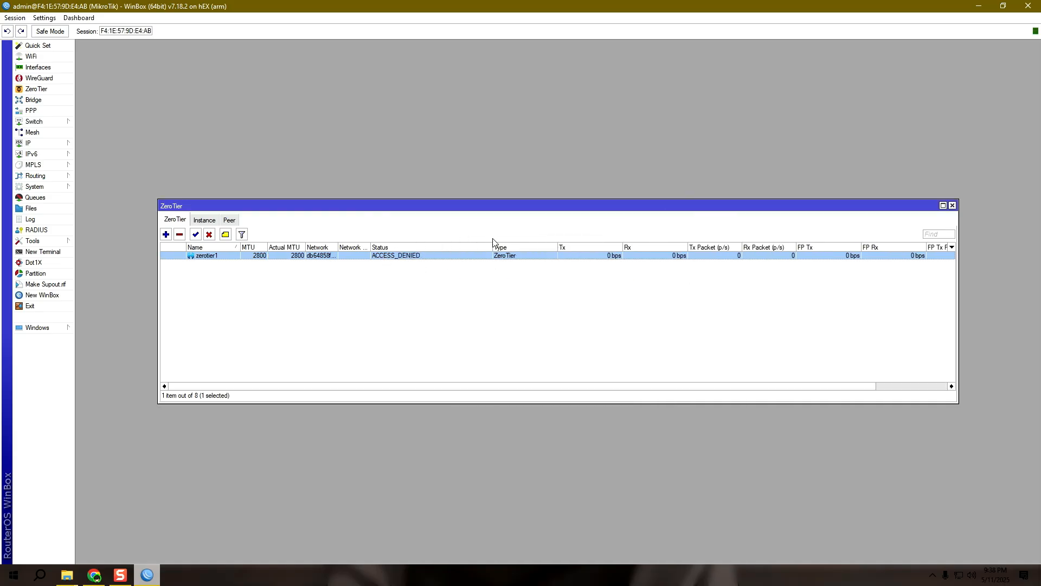
- Switch to ZeroTier Central and authorize the router's entry in the SassaPrePrint members list
{"action": "left_click", "coordinate": [95, 576]}
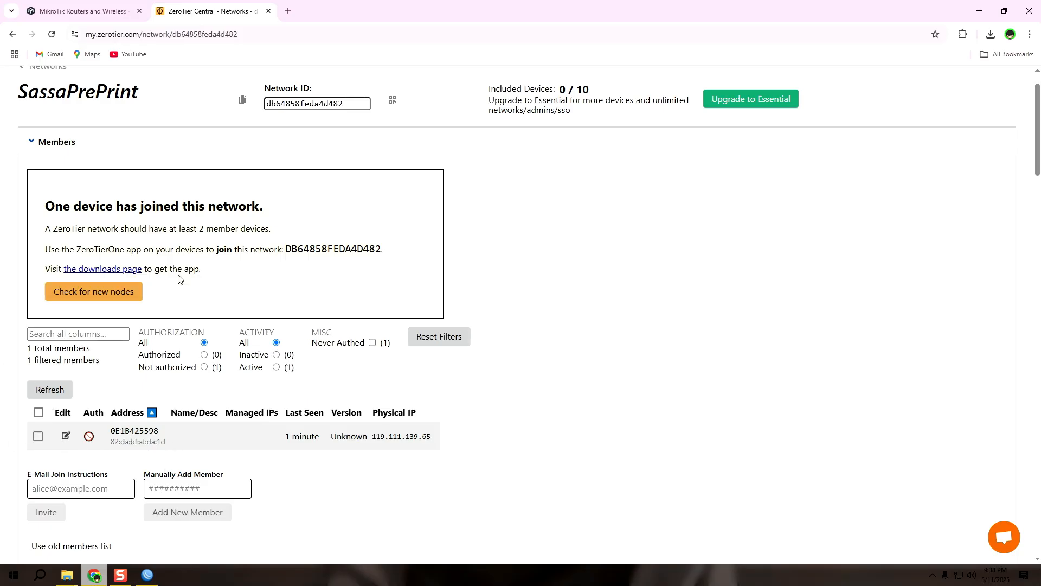
{"action": "left_click", "coordinate": [37, 442]}
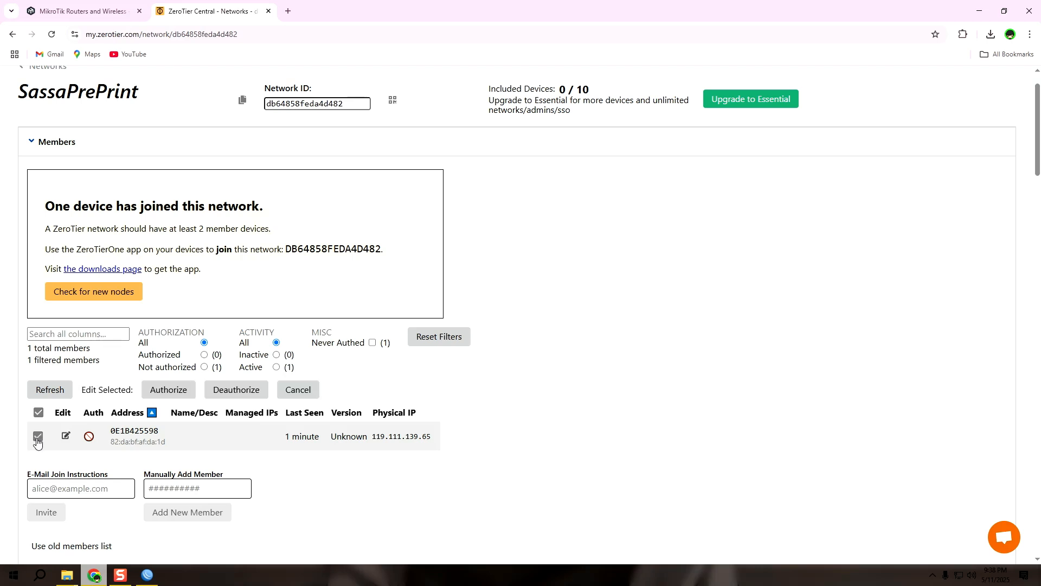
{"action": "left_click", "coordinate": [181, 391]}
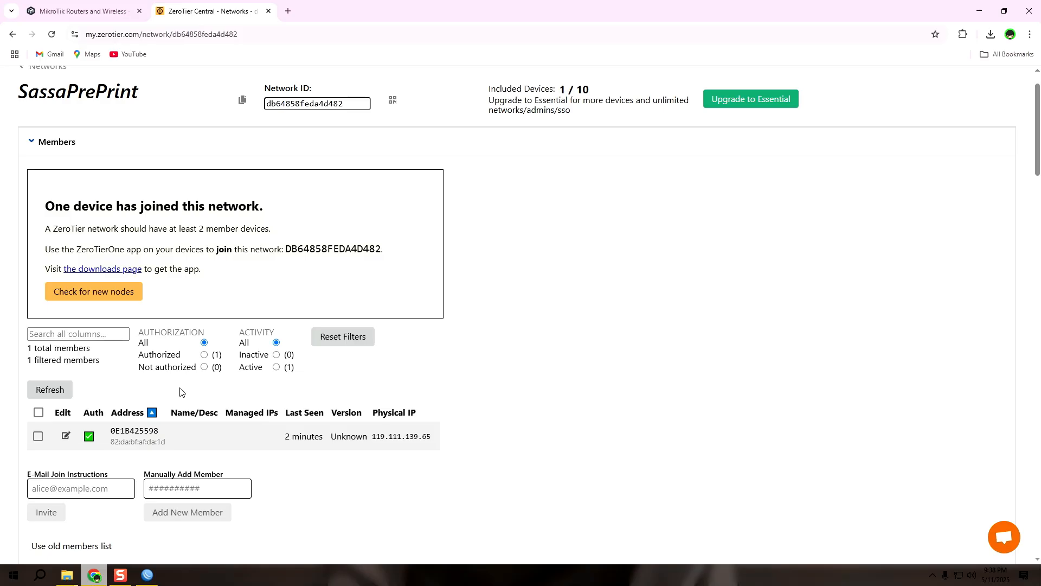
- Check zerotier1's status in WinBox, widen the Network Name column to read it in full, and return to ZeroTier Central
{"action": "left_click", "coordinate": [147, 575]}
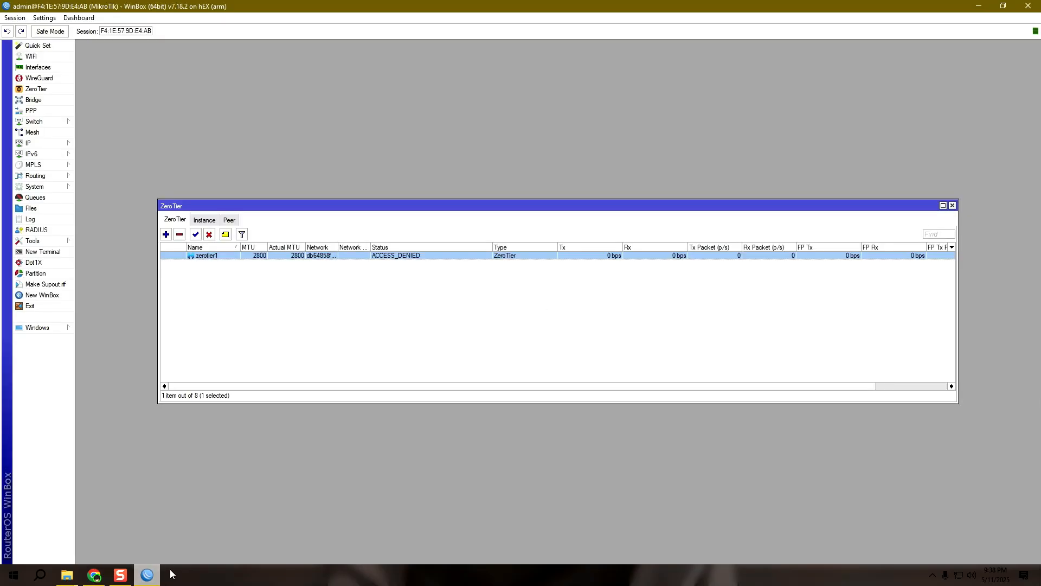
{"action": "left_click", "coordinate": [208, 223]}
{"action": "left_click", "coordinate": [177, 221]}
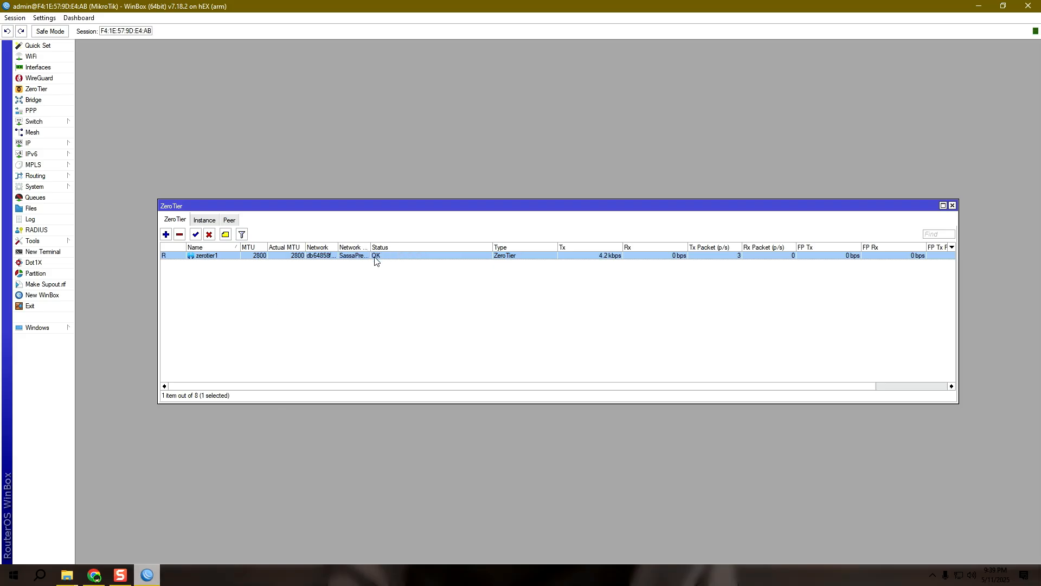
{"action": "left_click_drag", "start_coordinate": [371, 247], "coordinate": [406, 244]}
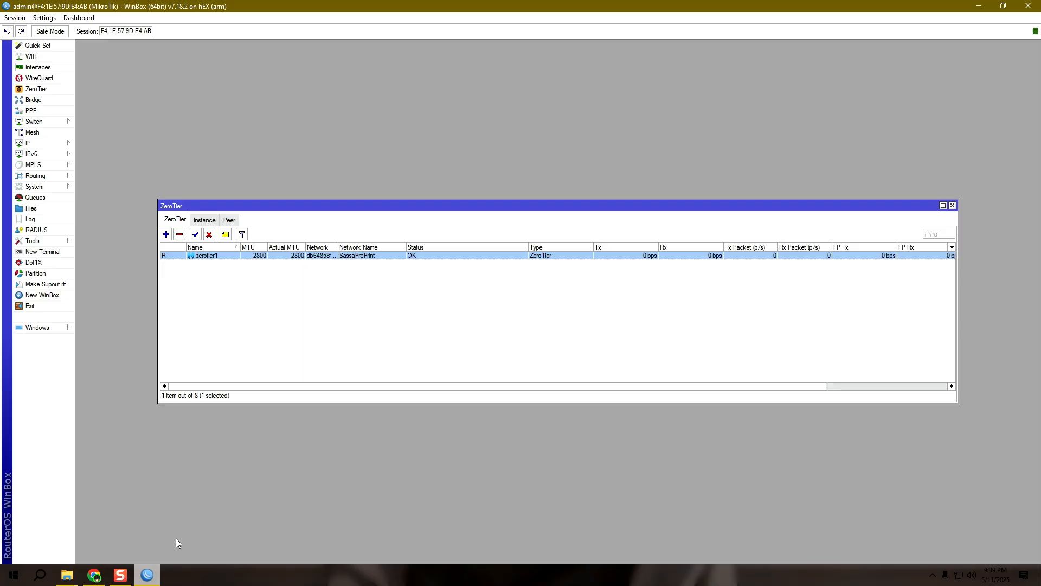
{"action": "key", "text": "alt+Tab"}
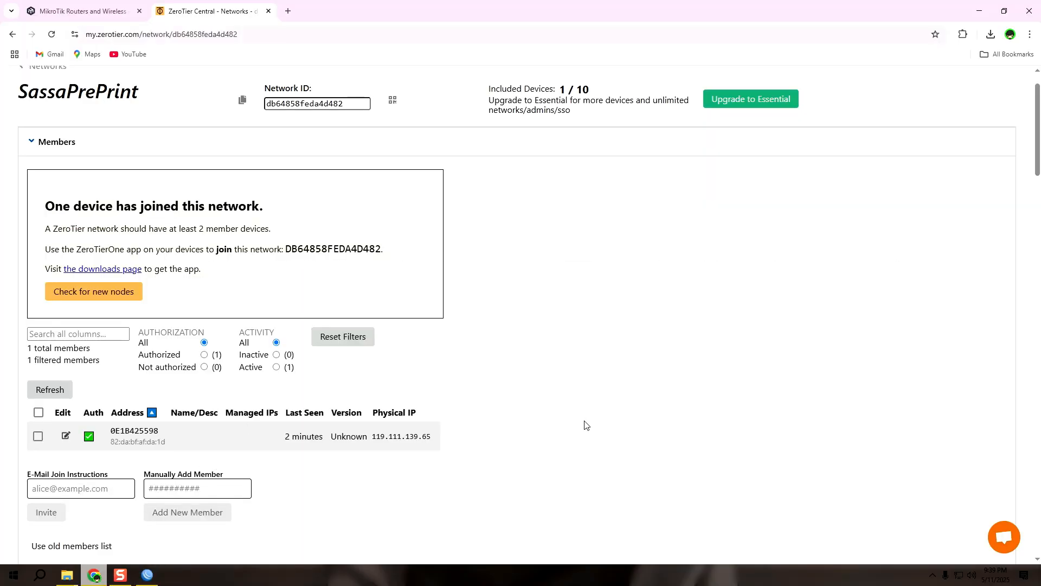
- Reload the SassaPrePrint network page and check the router's managed IP in the members list
{"action": "left_click", "coordinate": [52, 34]}
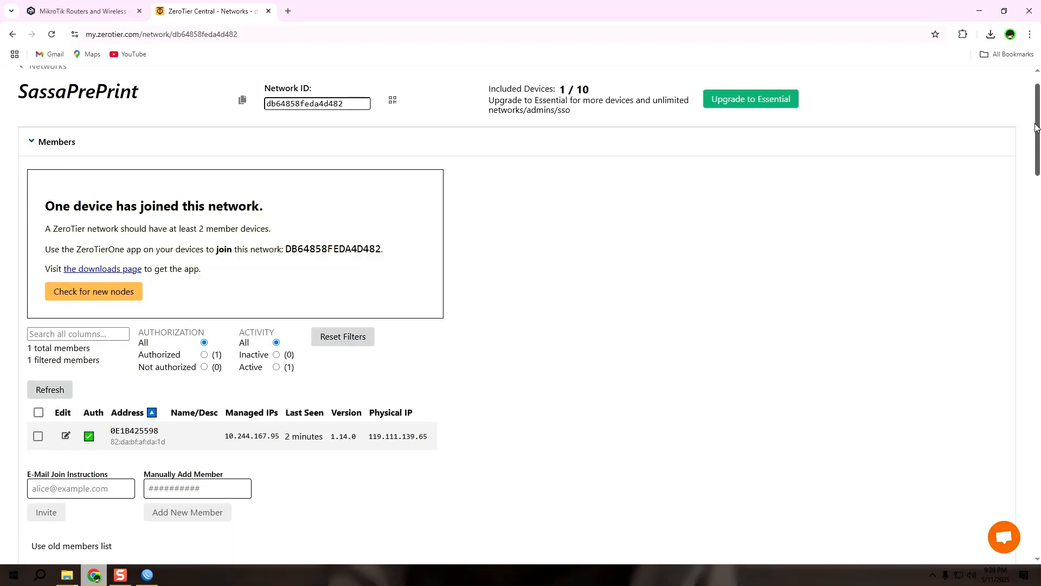
{"action": "left_click_drag", "start_coordinate": [1039, 133], "coordinate": [1040, 169]}
{"action": "scroll", "coordinate": [1039, 169], "scroll_direction": "up", "scroll_amount": 2}
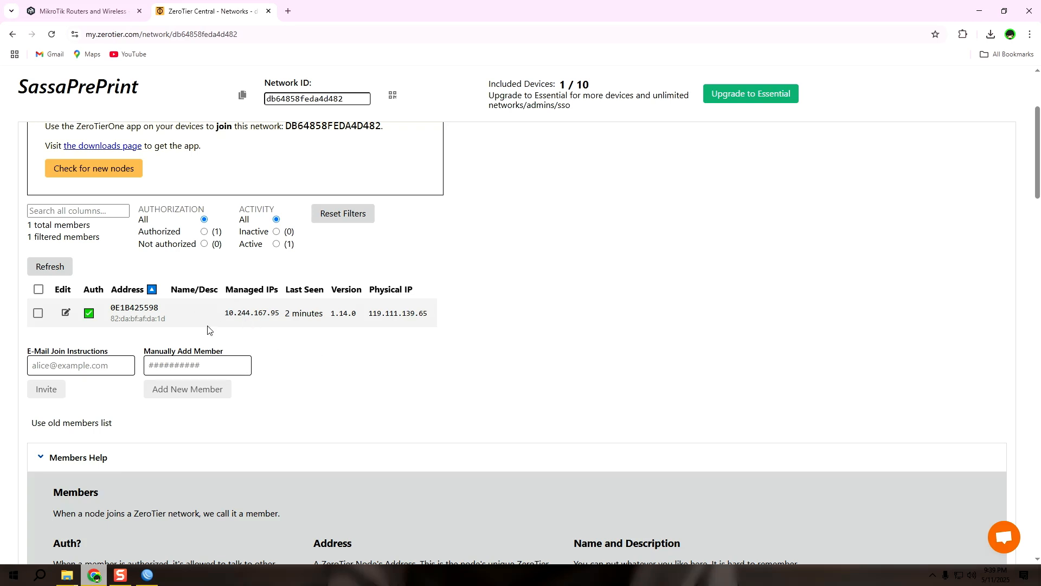
- Go to my.zerotier.com, open ZeroTier's download page and download the Windows MSI Installer (x86/x64)
{"action": "left_click", "coordinate": [288, 12]}
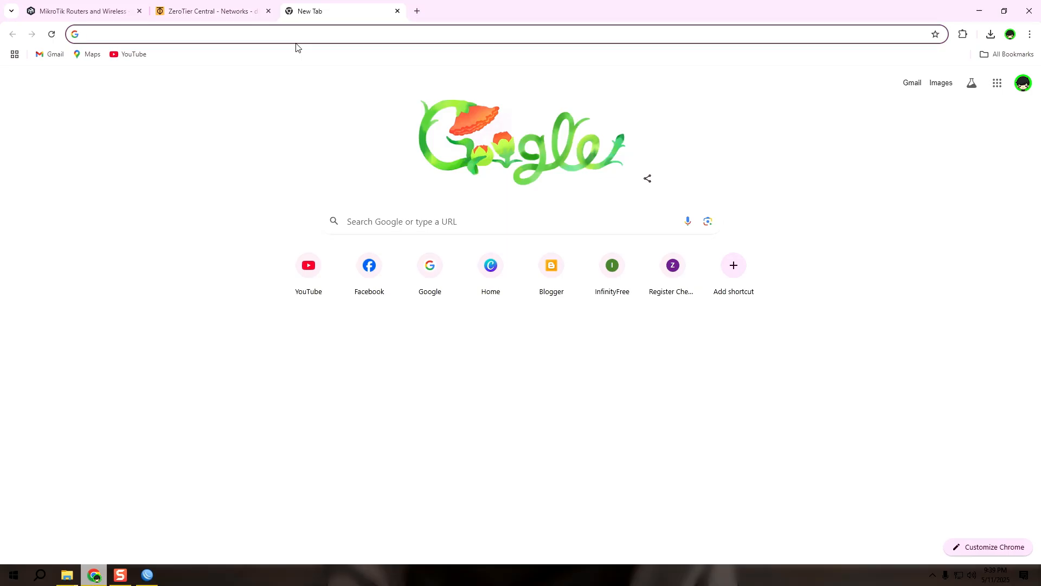
{"action": "left_click", "coordinate": [397, 12]}
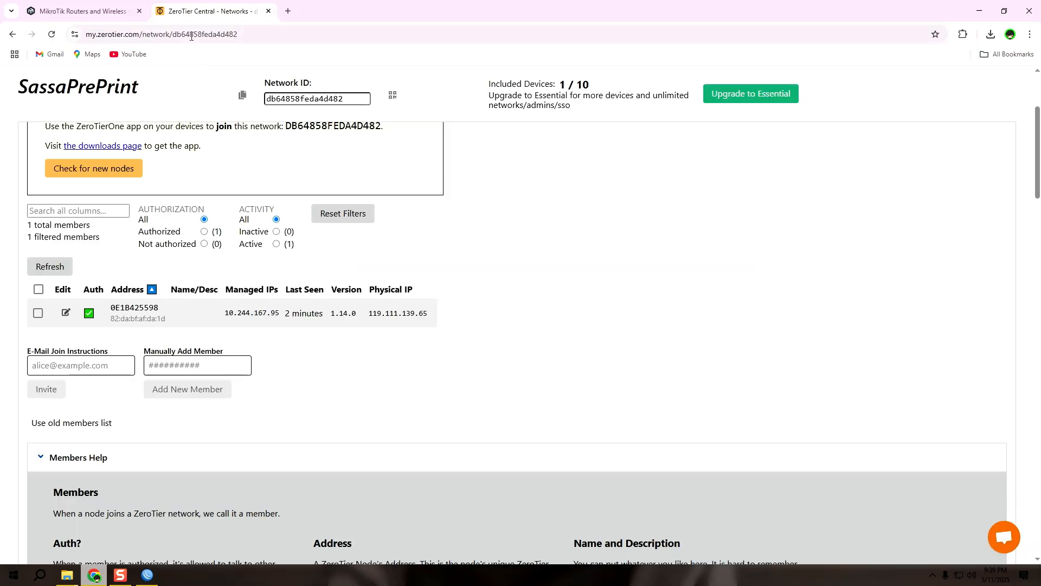
{"action": "left_click_drag", "start_coordinate": [241, 34], "coordinate": [165, 35]}
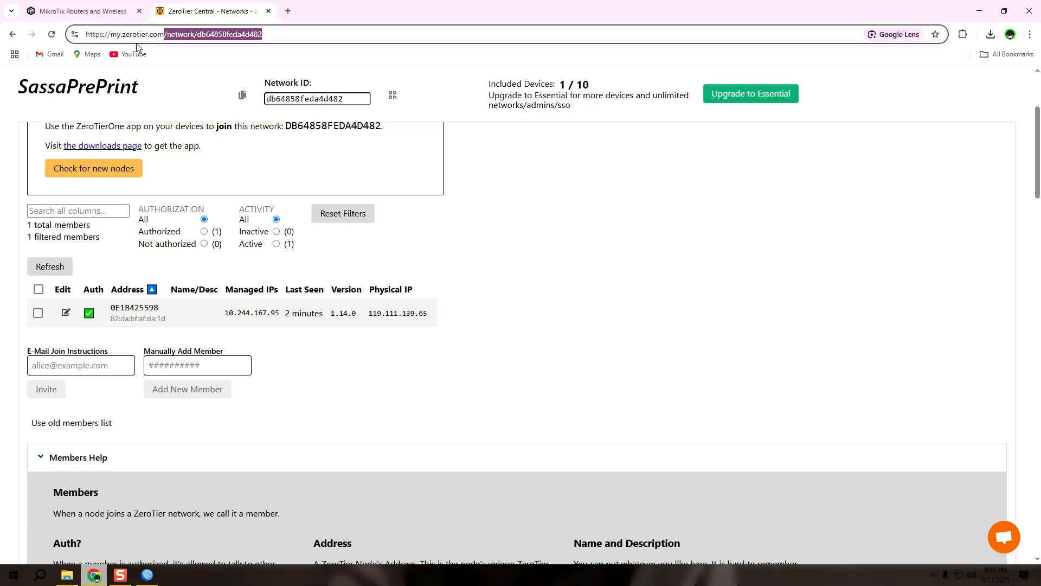
{"action": "key", "text": "BackSpace"}
{"action": "key", "text": "Return"}
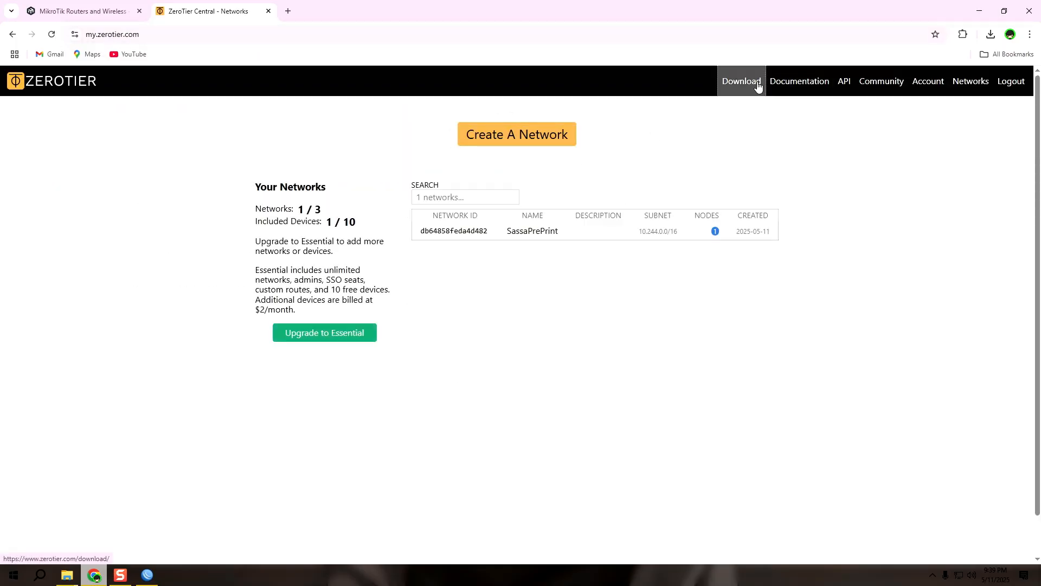
{"action": "left_click", "coordinate": [759, 85]}
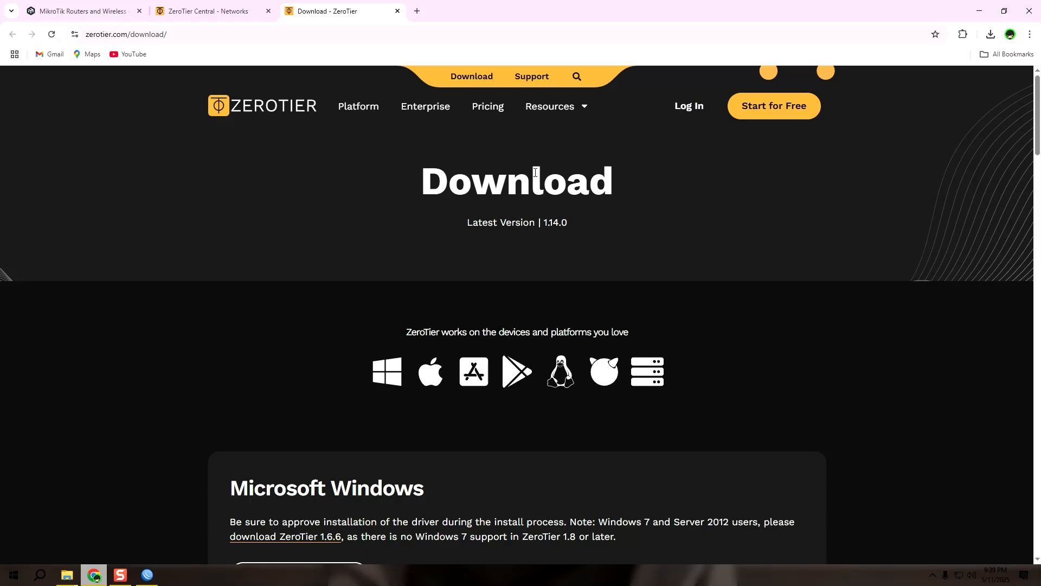
{"action": "left_click", "coordinate": [392, 373]}
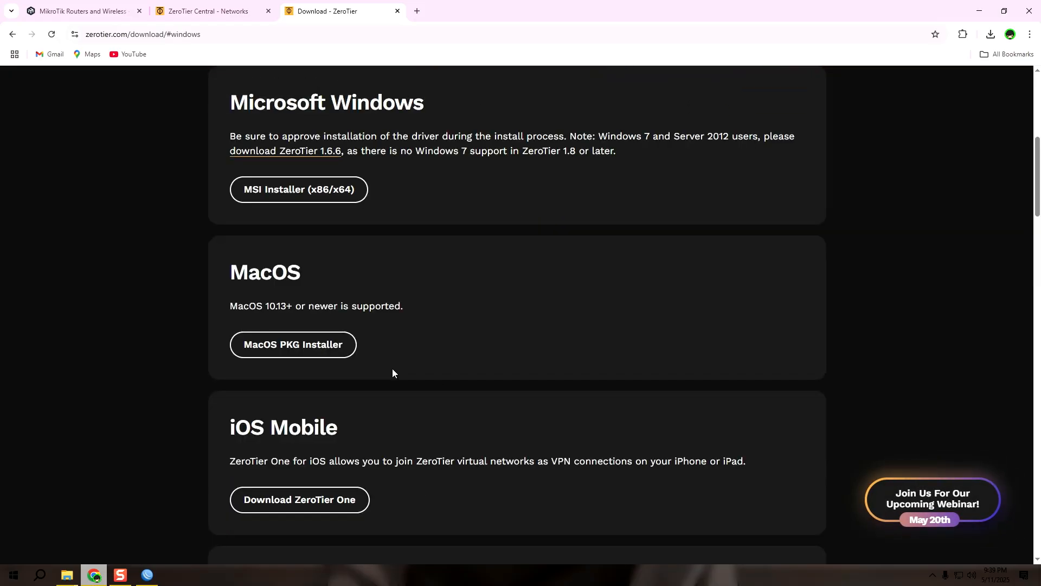
{"action": "left_click", "coordinate": [335, 196]}
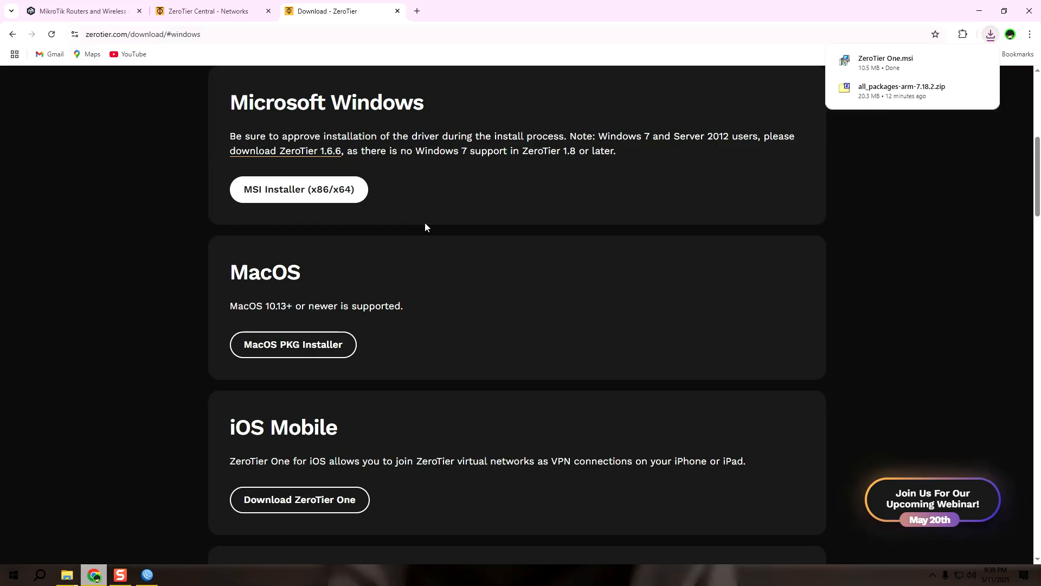
- Run the downloaded ZeroTier One.msi and complete the setup wizard to install ZeroTier One on the computer
{"action": "left_click", "coordinate": [890, 63]}
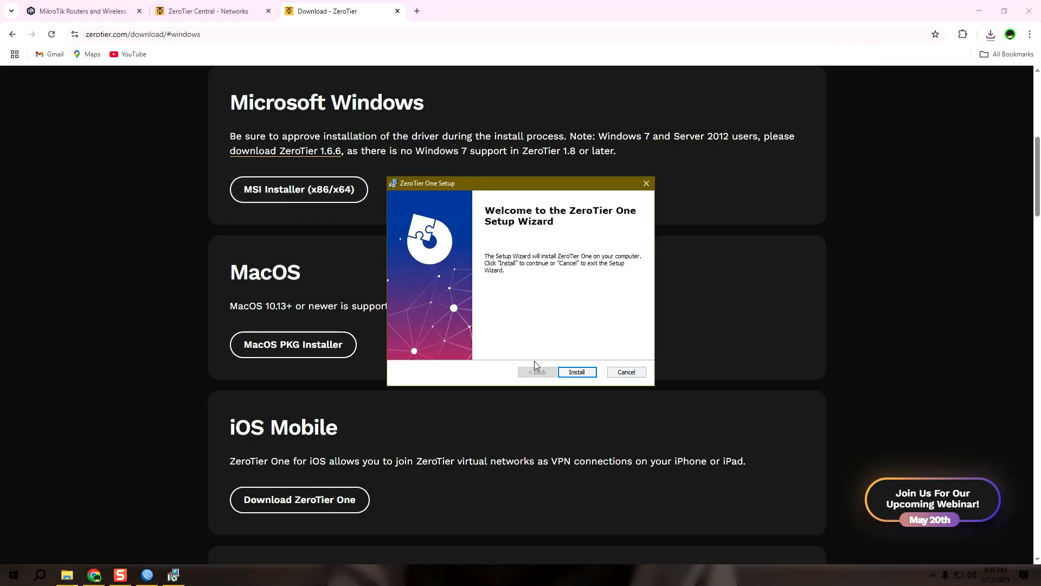
{"action": "left_click", "coordinate": [570, 374]}
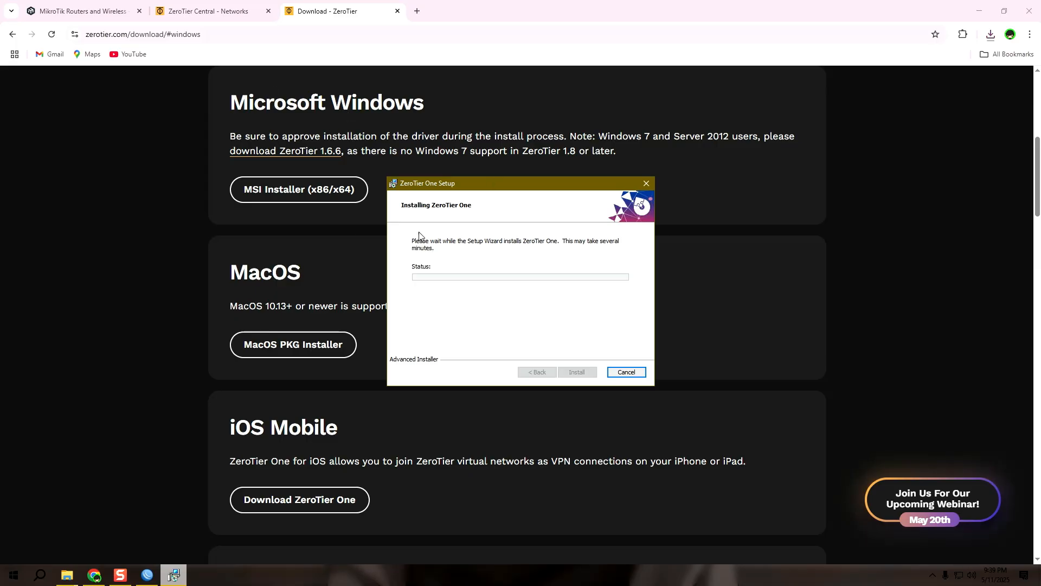
{"action": "left_click_drag", "start_coordinate": [1037, 176], "coordinate": [1038, 116]}
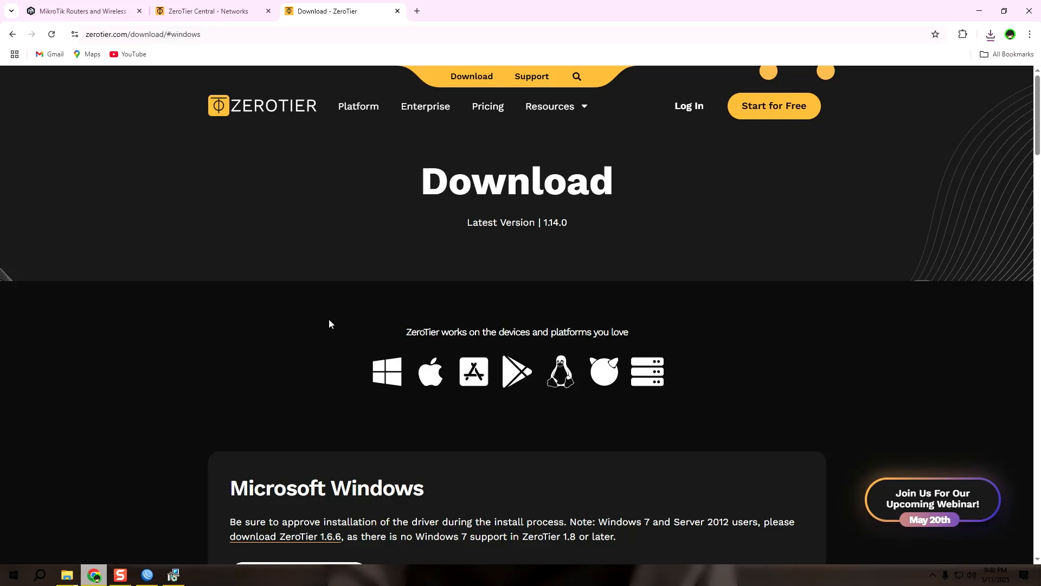
{"action": "left_click", "coordinate": [182, 577]}
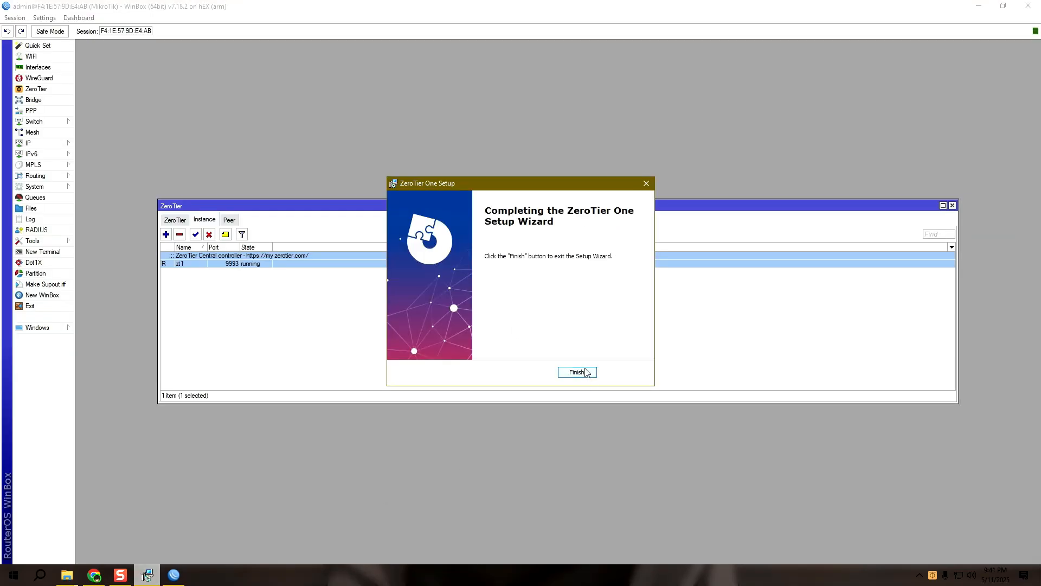
{"action": "left_click", "coordinate": [577, 372]}
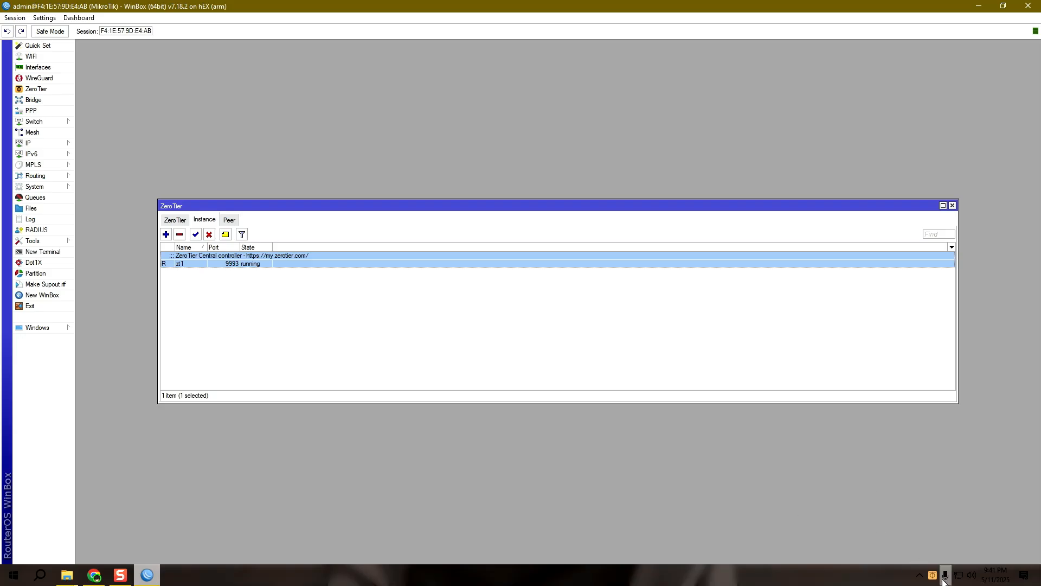
- Join the computer to the SassaPrePrint network from the ZeroTier client by pasting its network ID
{"action": "left_click", "coordinate": [103, 581]}
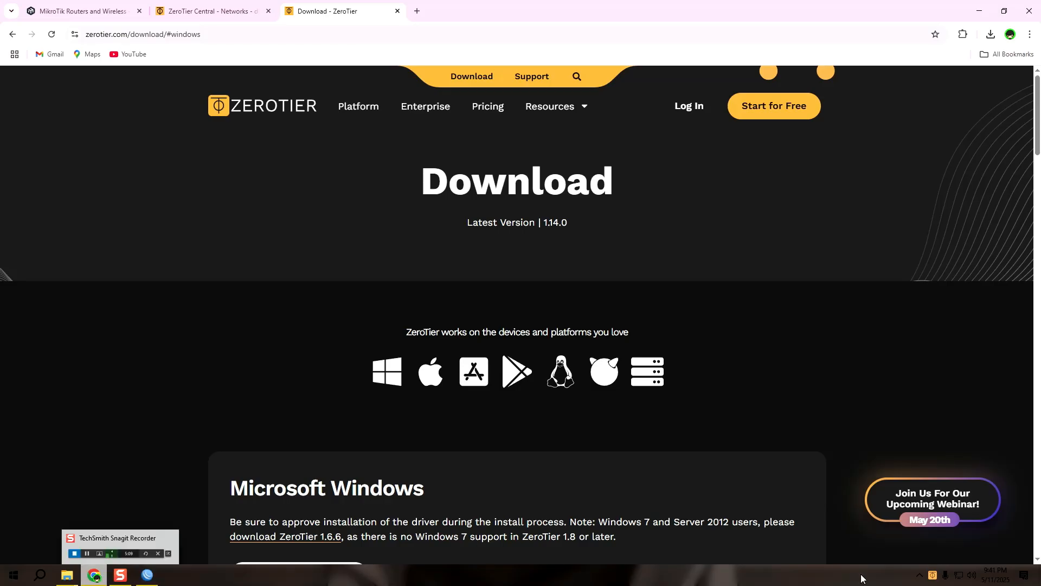
{"action": "left_click", "coordinate": [934, 579]}
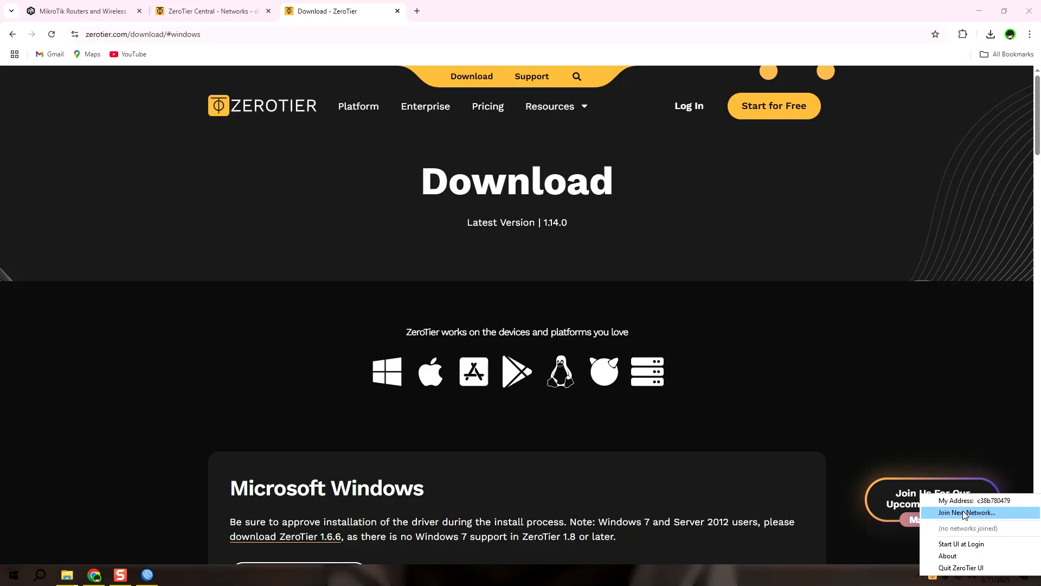
{"action": "left_click", "coordinate": [933, 580]}
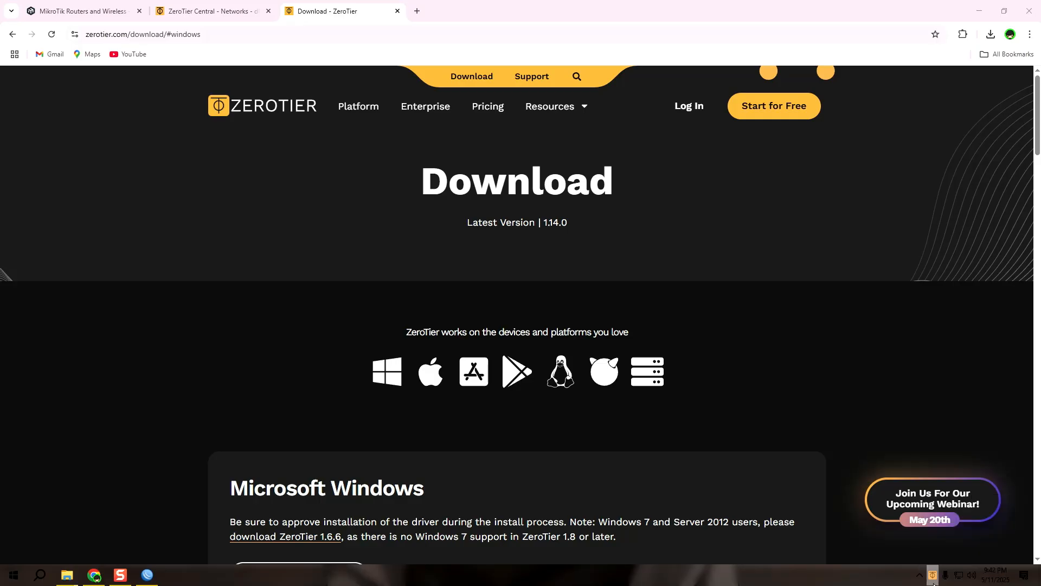
{"action": "left_click", "coordinate": [950, 521]}
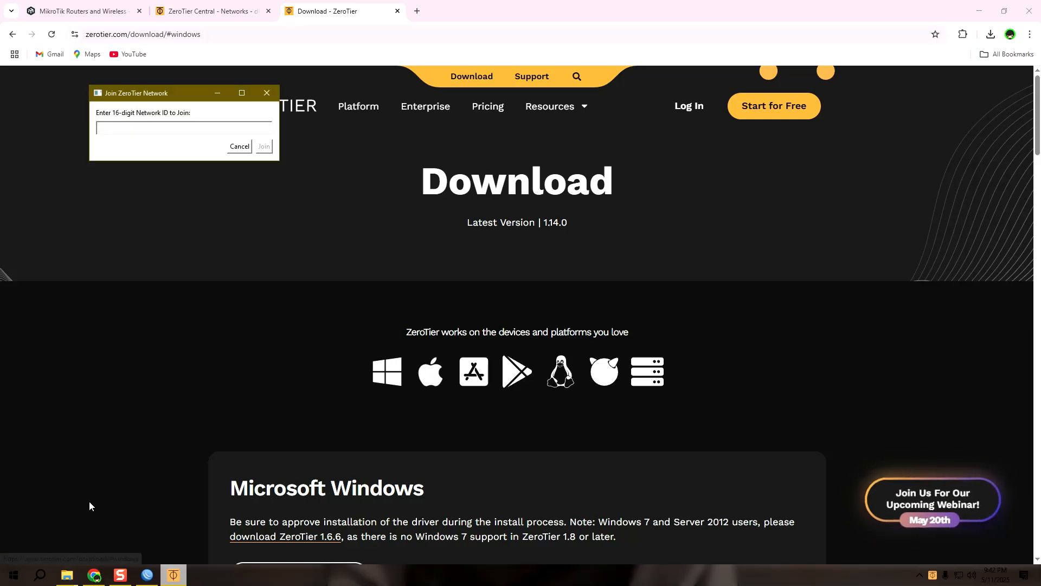
{"action": "left_click", "coordinate": [95, 578]}
{"action": "left_click", "coordinate": [109, 8]}
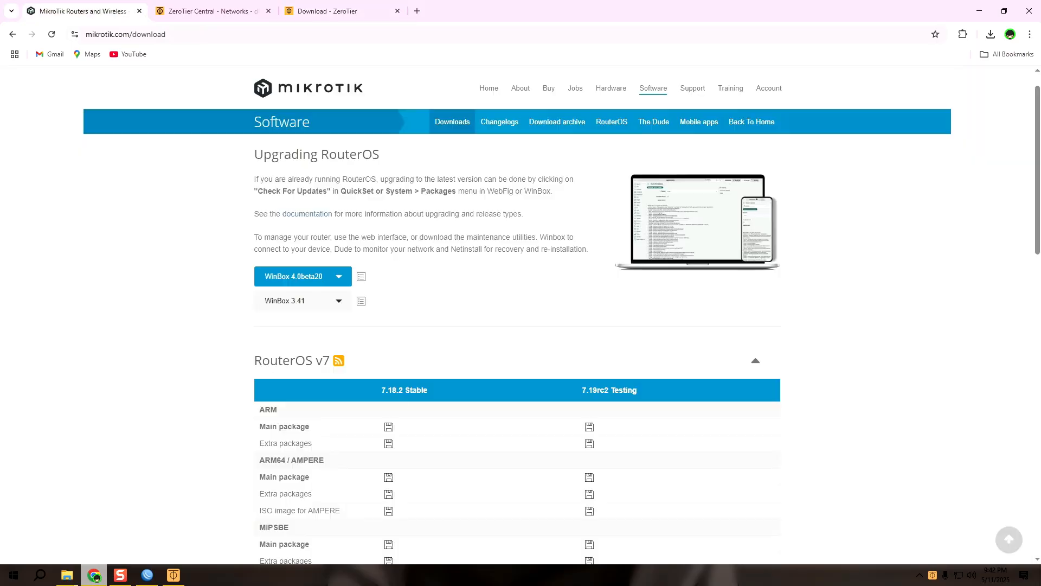
{"action": "left_click", "coordinate": [219, 12]}
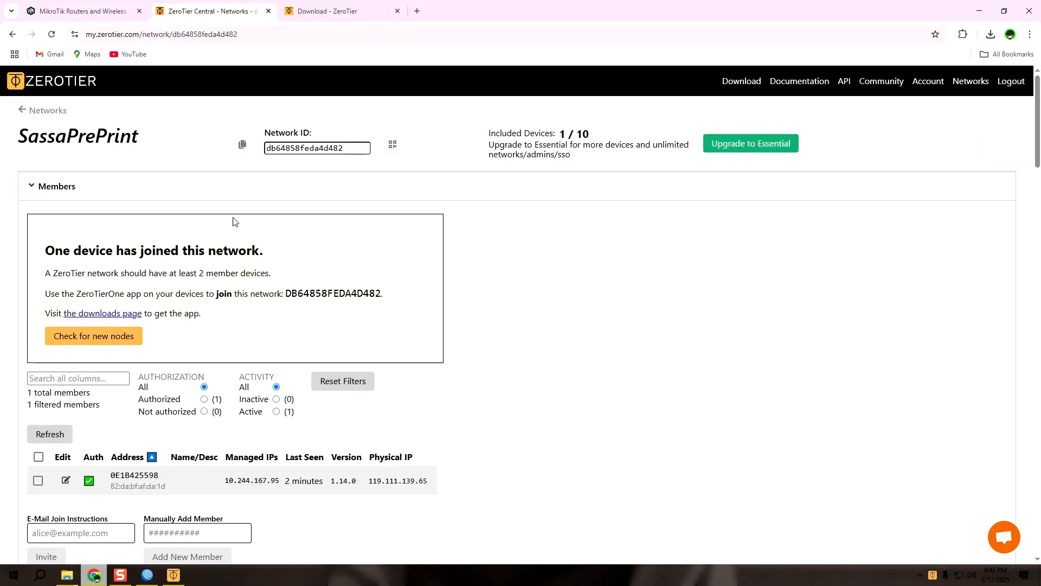
{"action": "mouse_move", "coordinate": [174, 575]}
{"action": "left_click", "coordinate": [207, 525]}
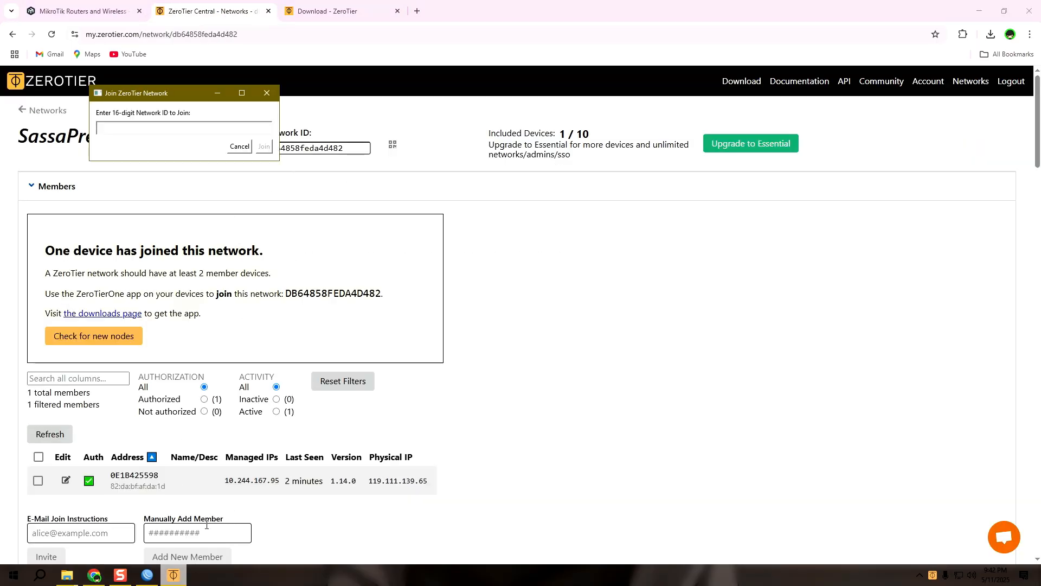
{"action": "right_click", "coordinate": [141, 129]}
{"action": "left_click", "coordinate": [170, 173]}
{"action": "left_click", "coordinate": [264, 146]}
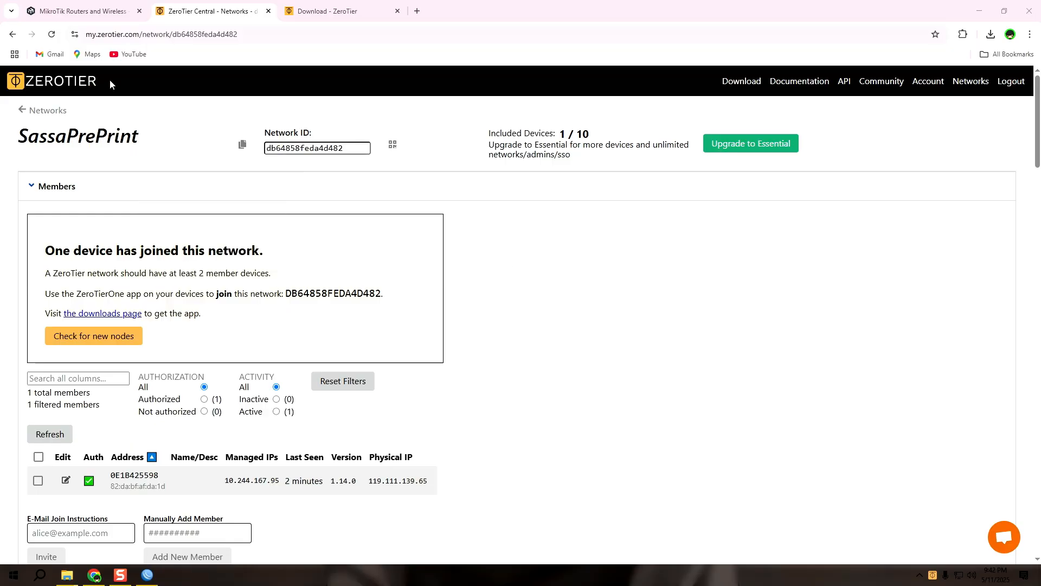
- Reload the SassaPrePrint page in ZeroTier Central and authorize the newly joined computer in the members list
{"action": "left_click", "coordinate": [51, 35]}
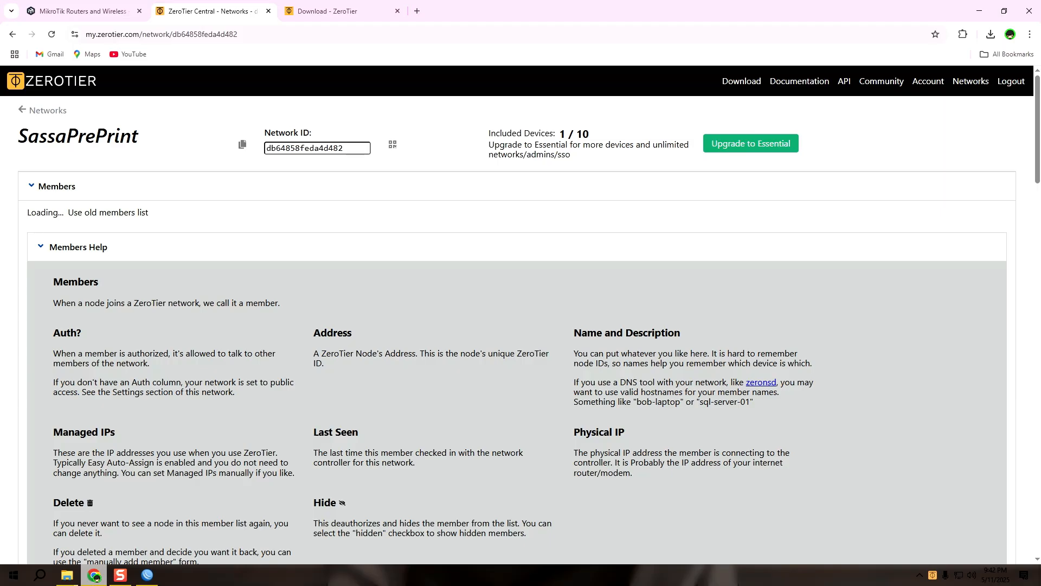
{"action": "scroll", "coordinate": [1037, 495], "scroll_direction": "down", "scroll_amount": 20}
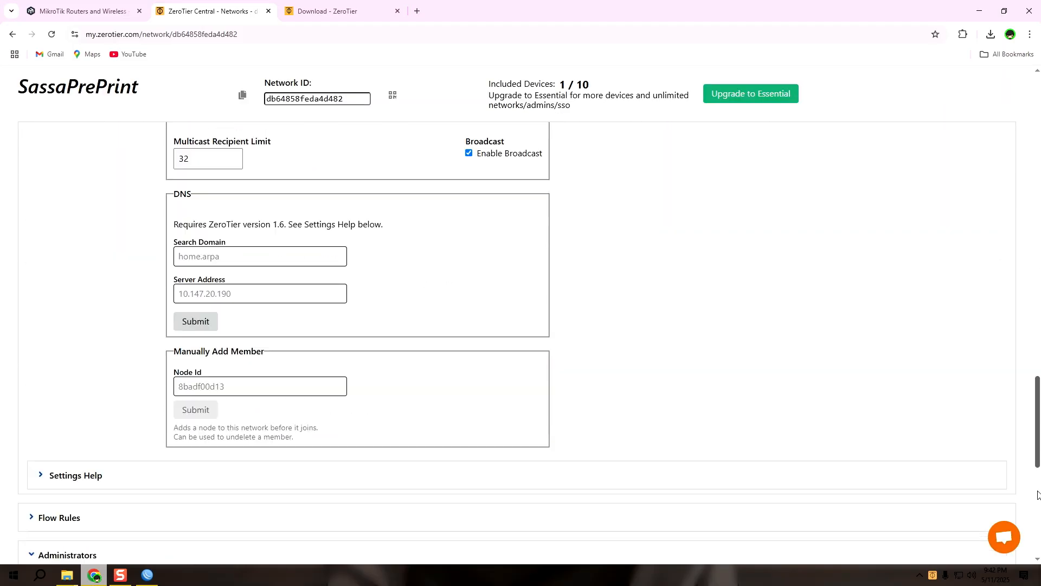
{"action": "scroll", "coordinate": [1038, 494], "scroll_direction": "down", "scroll_amount": 10}
{"action": "scroll", "coordinate": [1038, 495], "scroll_direction": "up", "scroll_amount": 20}
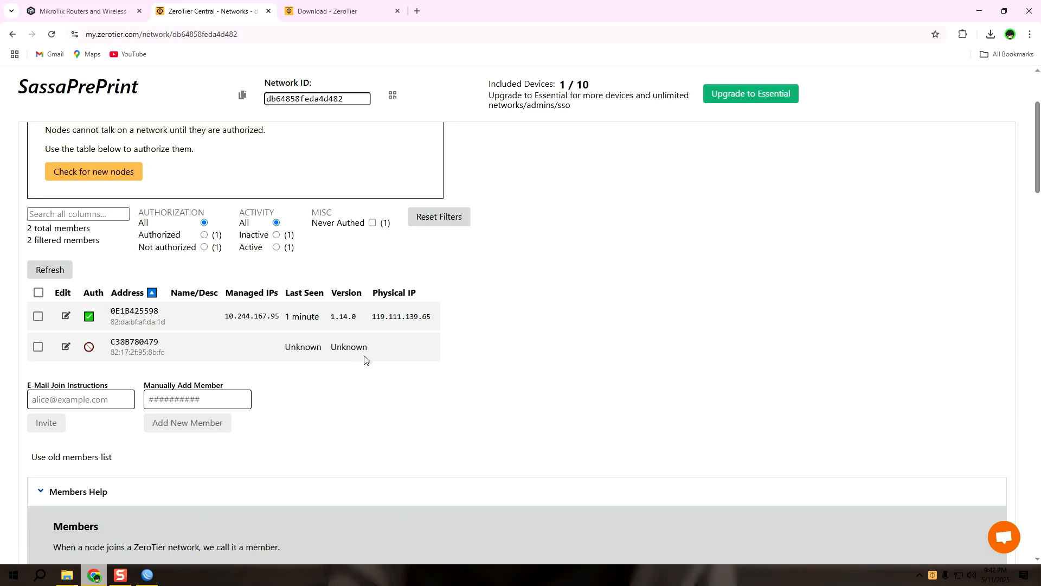
{"action": "left_click", "coordinate": [37, 347]}
{"action": "left_click", "coordinate": [176, 278]}
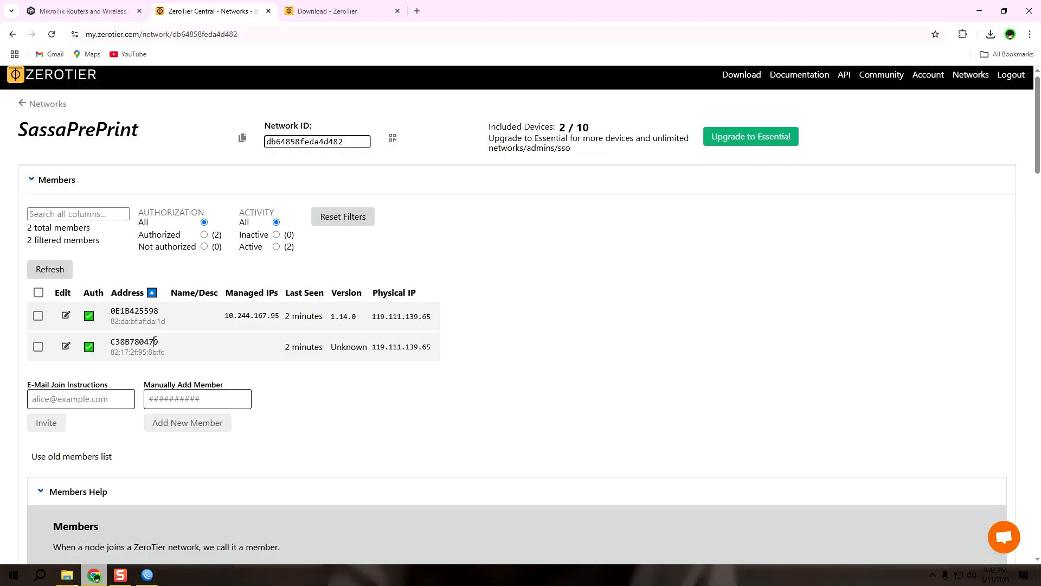
- Look at the new member's details in ZeroTier Central, then reload the page and check both members' managed IPs
{"action": "left_click", "coordinate": [66, 346]}
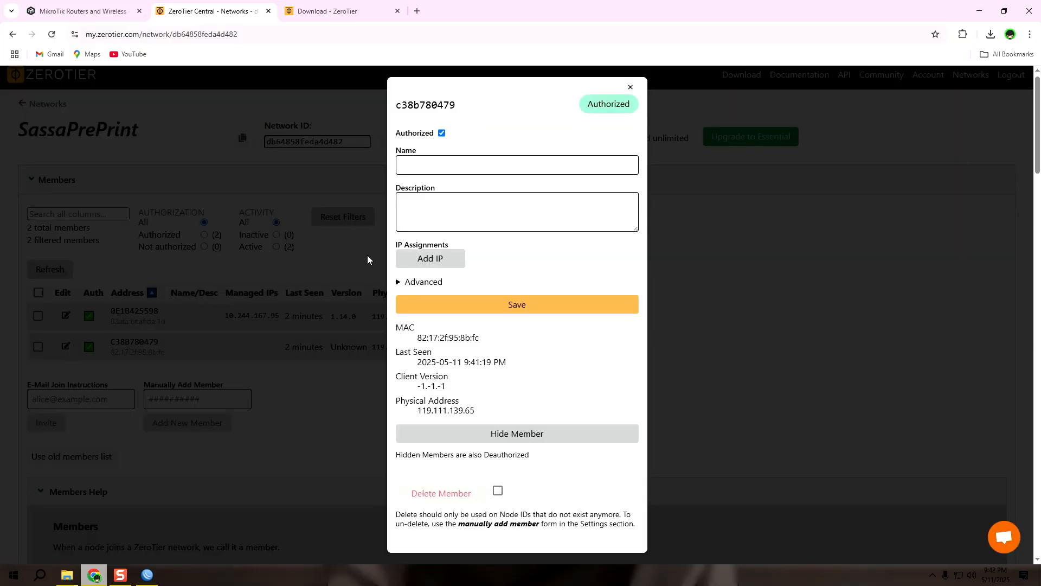
{"action": "left_click", "coordinate": [450, 167]}
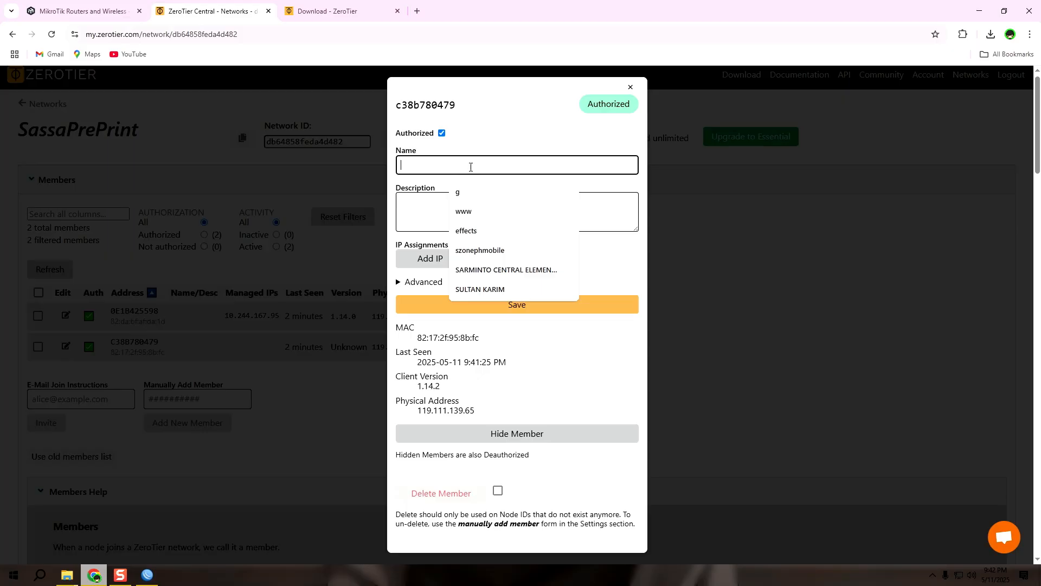
{"action": "left_click", "coordinate": [633, 86]}
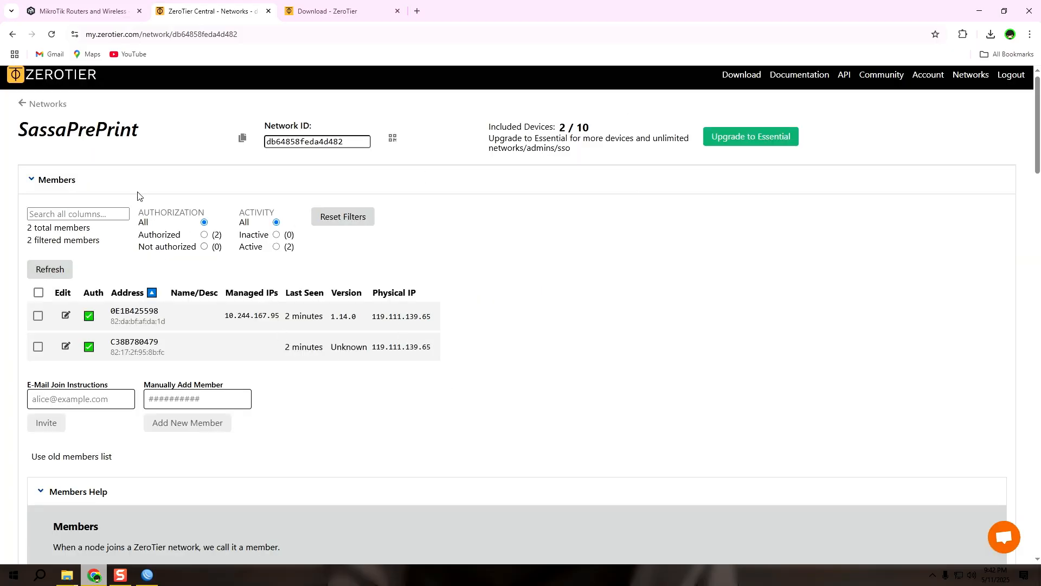
{"action": "left_click", "coordinate": [53, 36]}
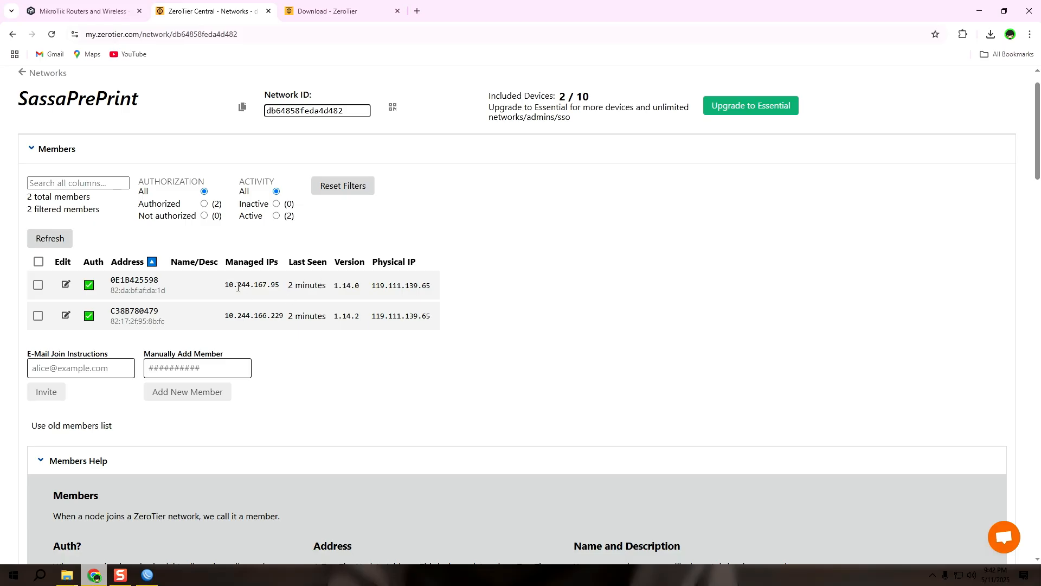
- Copy the router's managed IP 10.244.167.95 from ZeroTier Central and disconnect the current session in WinBox
{"action": "left_click_drag", "start_coordinate": [226, 284], "coordinate": [280, 292]}
{"action": "right_click", "coordinate": [271, 288]}
{"action": "left_click", "coordinate": [285, 298]}
{"action": "left_click", "coordinate": [154, 572]}
{"action": "left_click", "coordinate": [14, 18]}
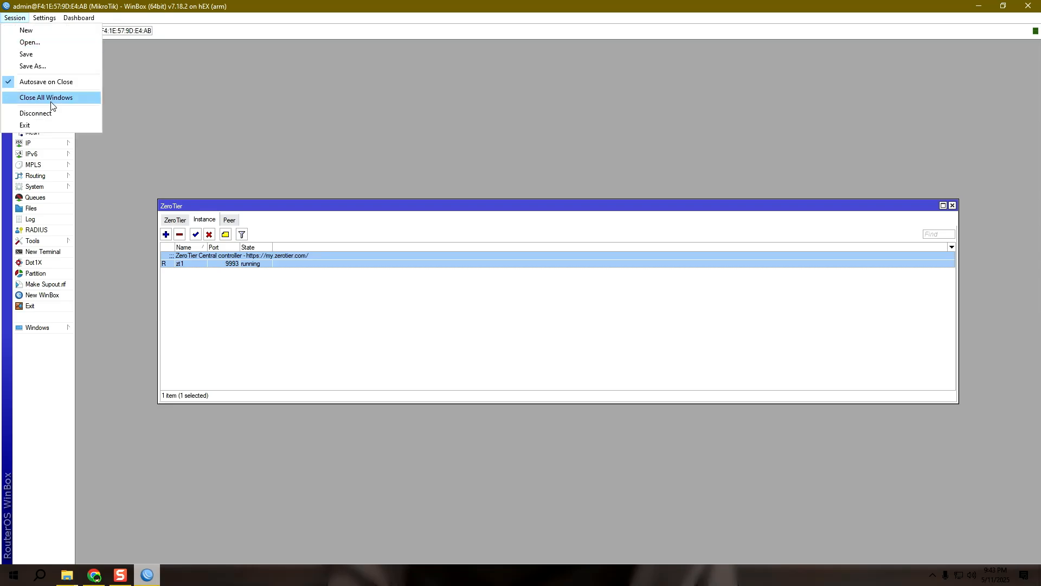
{"action": "left_click", "coordinate": [51, 114]}
- Connect WinBox to the router at 10.244.167.95 with the saved admin login and maximize the session window
{"action": "right_click", "coordinate": [66, 33]}
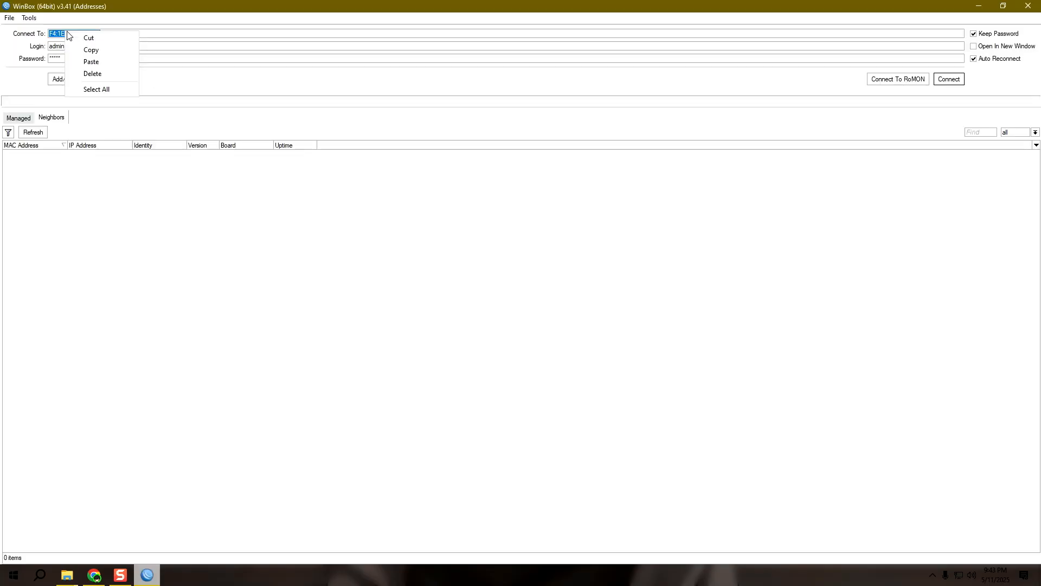
{"action": "left_click", "coordinate": [87, 62]}
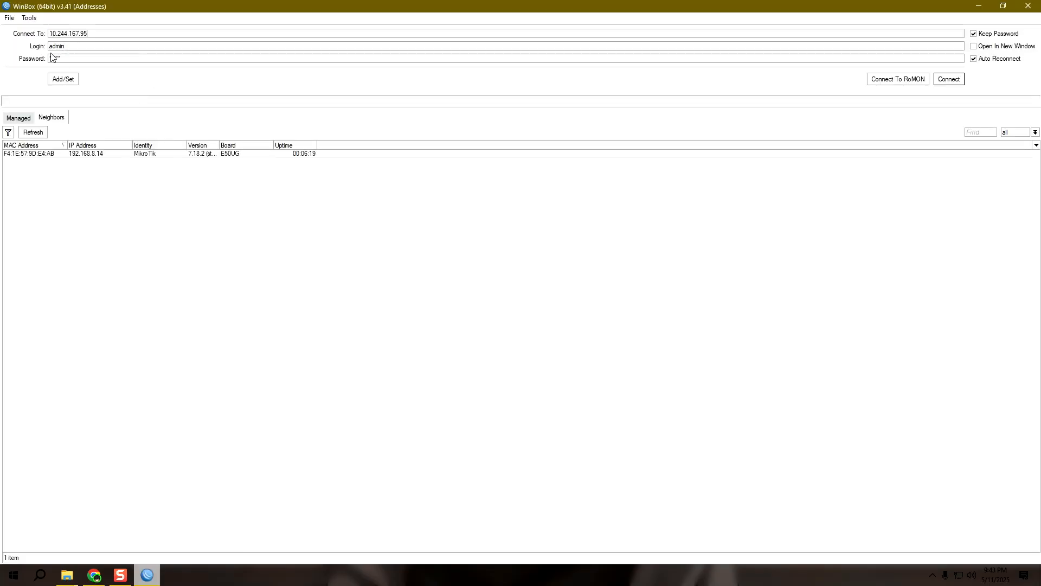
{"action": "left_click", "coordinate": [949, 80]}
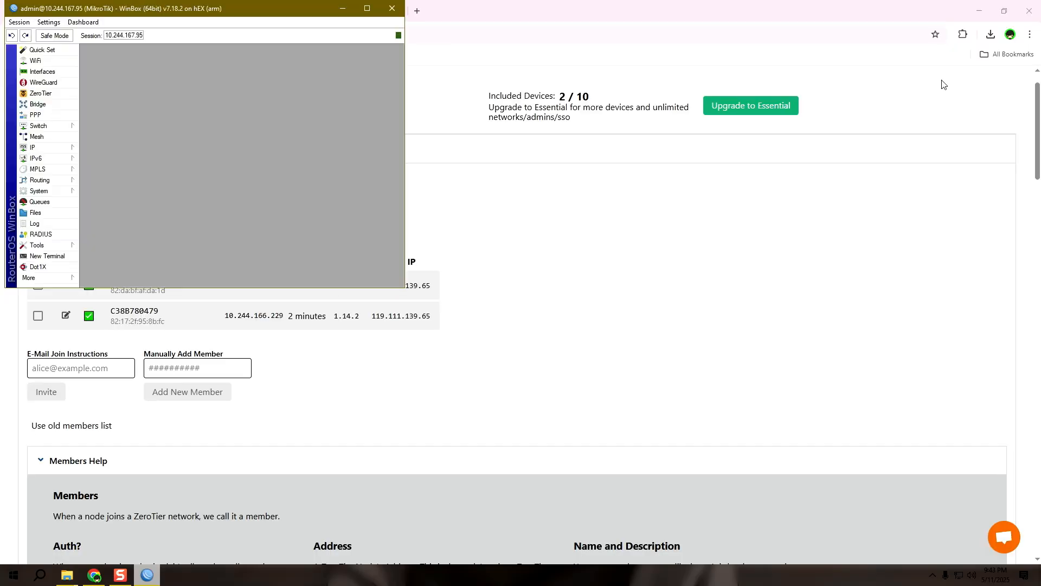
{"action": "left_click", "coordinate": [367, 8]}
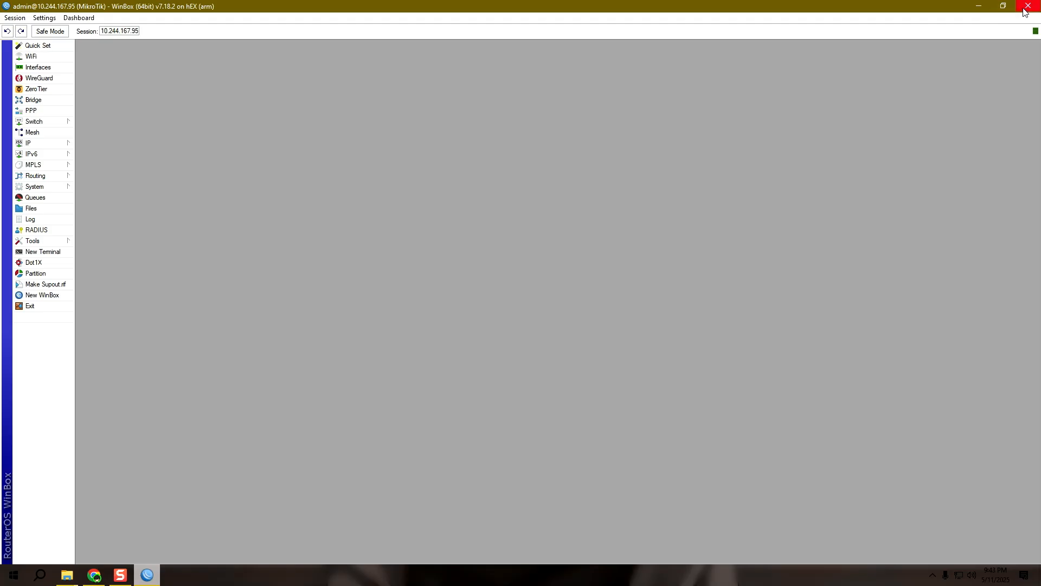
- Disconnect the current WinBox session and reconnect to the router at 10.244.167.95 with the saved admin login
{"action": "left_click", "coordinate": [15, 18]}
{"action": "left_click", "coordinate": [54, 112]}
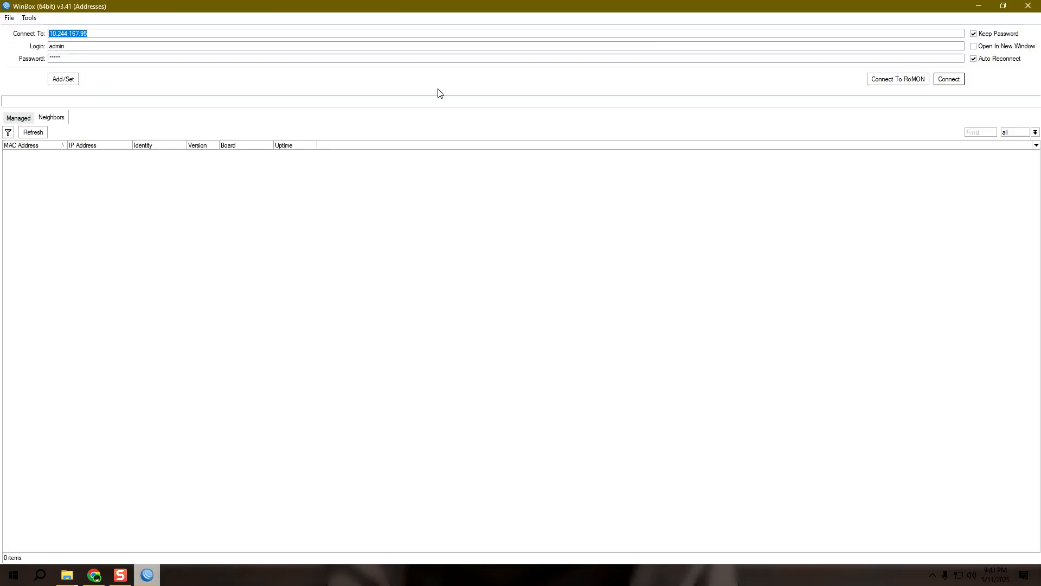
{"action": "left_click", "coordinate": [961, 81]}
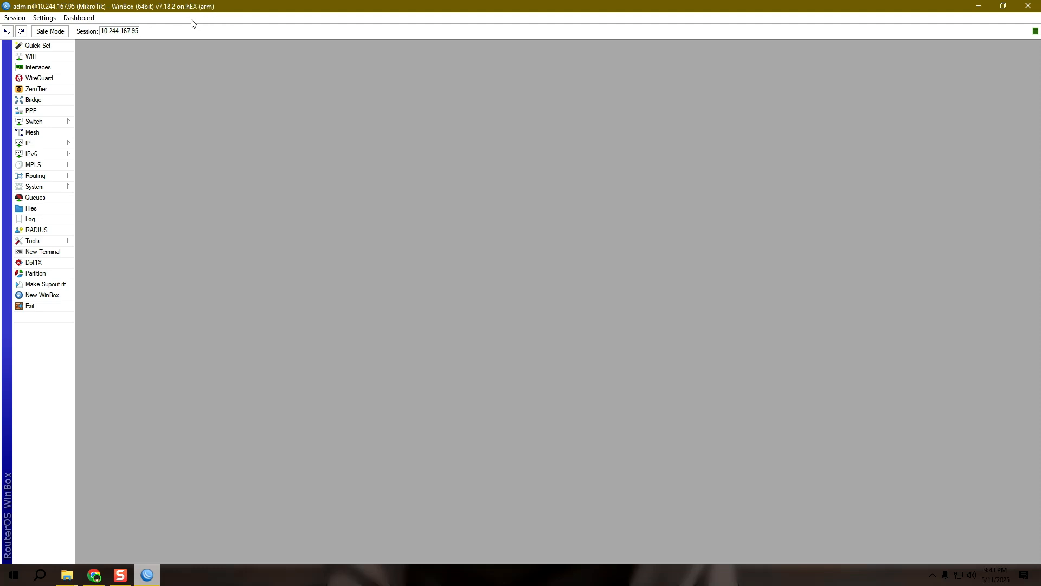
- Switch to Chrome and open the previously visited Mikrotik Remote sign-in page on mikrotikremote.com in place of the ZeroTier download page
{"action": "left_click", "coordinate": [97, 574]}
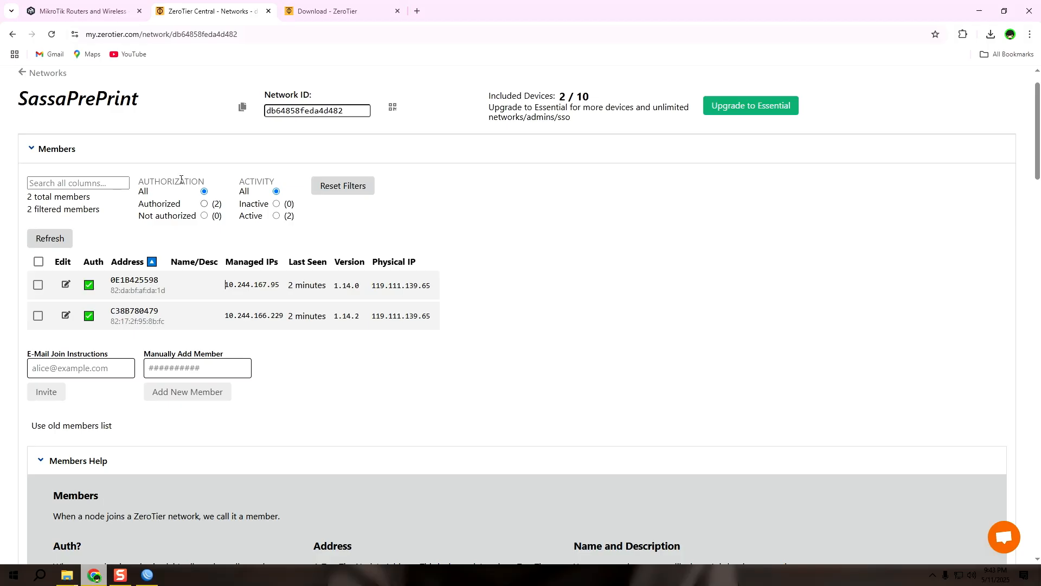
{"action": "left_click", "coordinate": [331, 11]}
{"action": "left_click", "coordinate": [308, 32]}
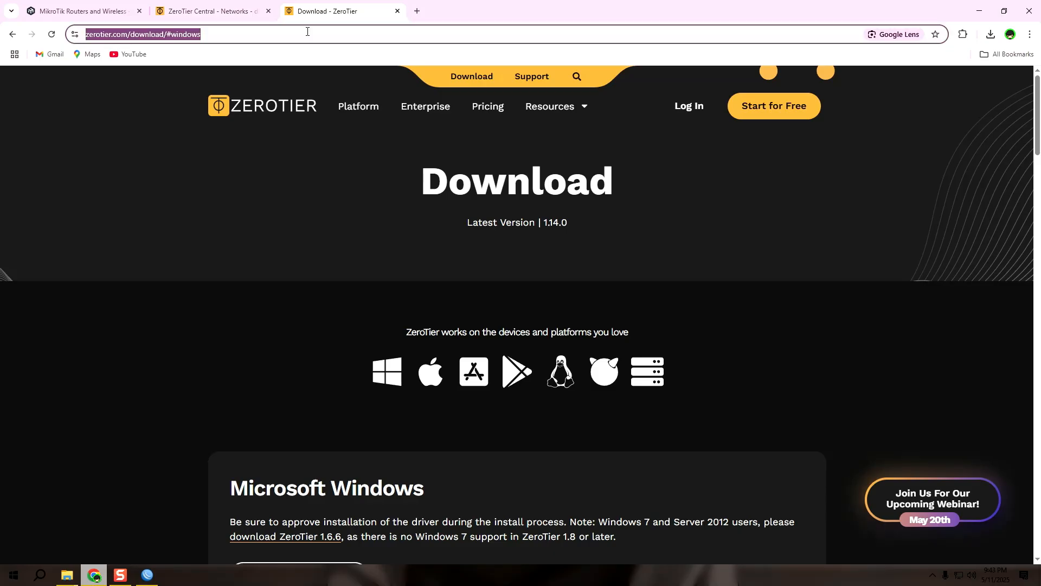
{"action": "type", "text": "re"}
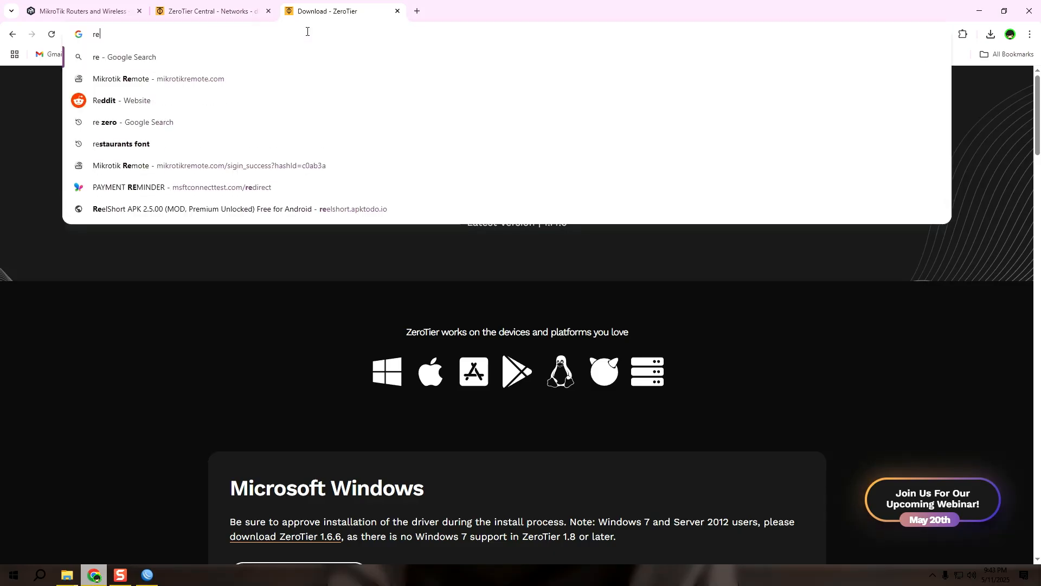
{"action": "key", "text": "BackSpace"}
{"action": "key", "text": "BackSpace"}
{"action": "type", "text": "mi"}
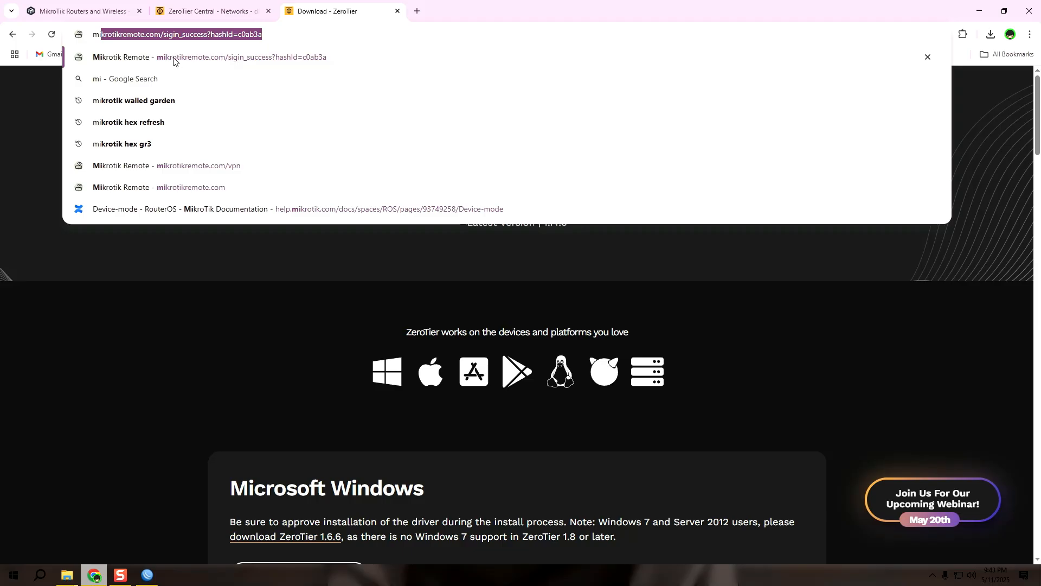
{"action": "left_click", "coordinate": [173, 59]}
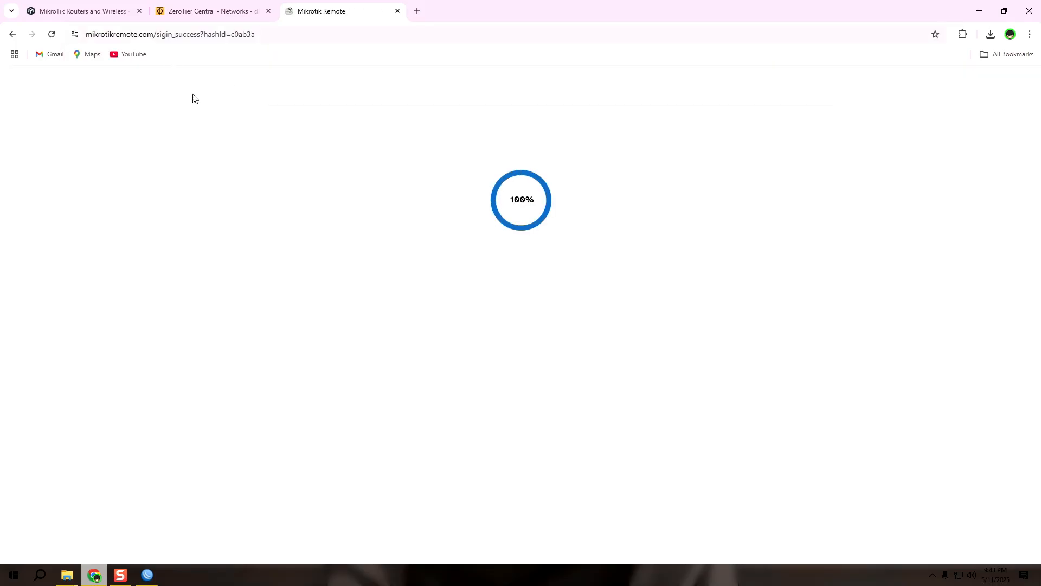